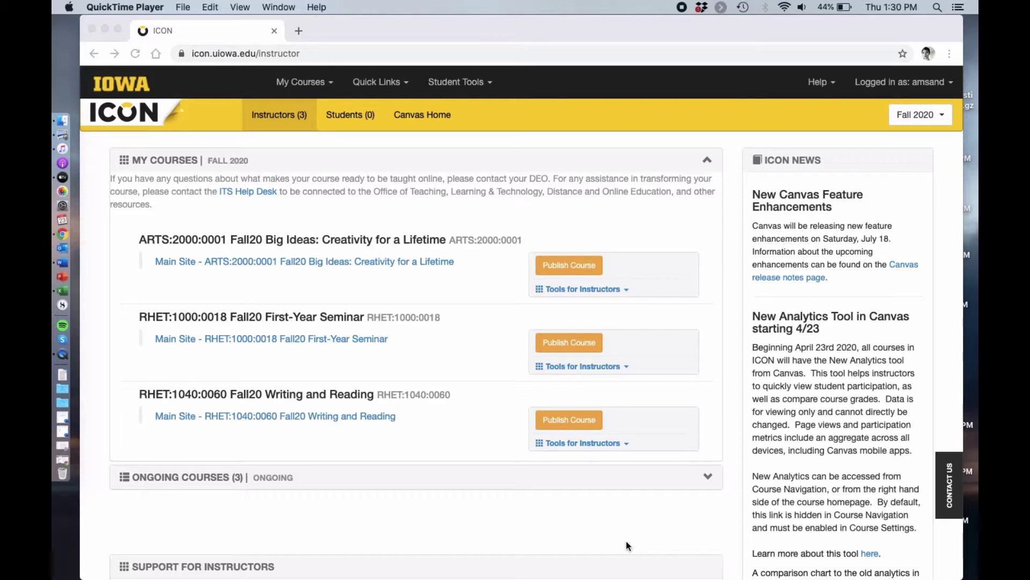
# Choose the Ongoing term to list Creative Writing Group, RHET:1030 Commons and Rhetoric Refresh.
pyautogui.click(912, 119)
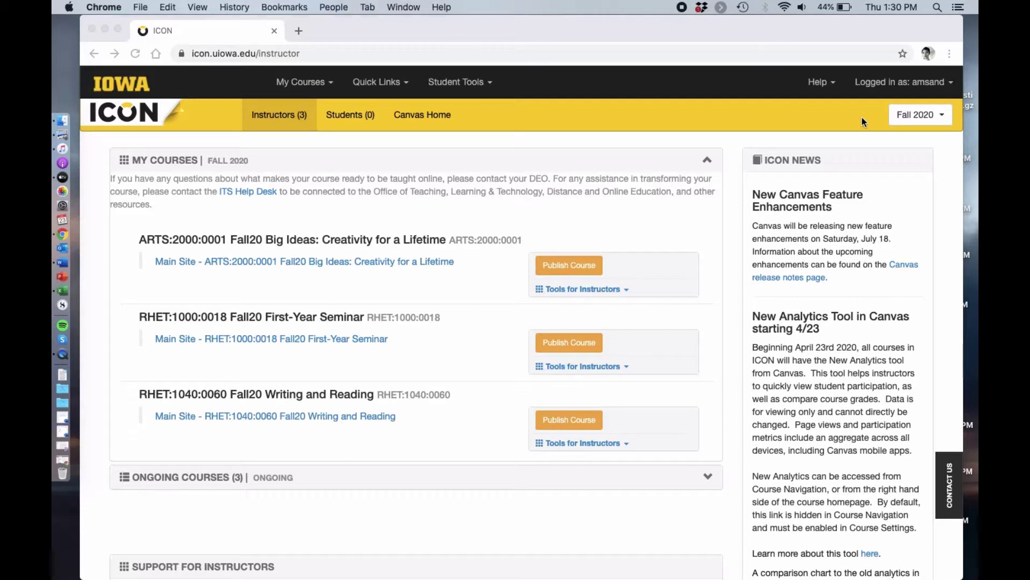
pyautogui.click(904, 121)
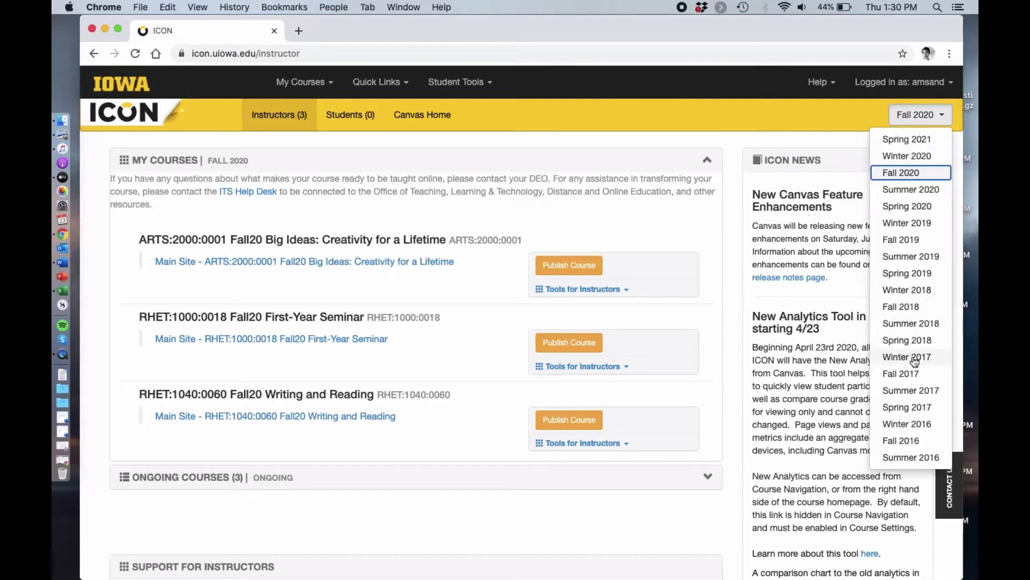
pyautogui.scroll(-3, 915, 359)
pyautogui.scroll(-15, 916, 361)
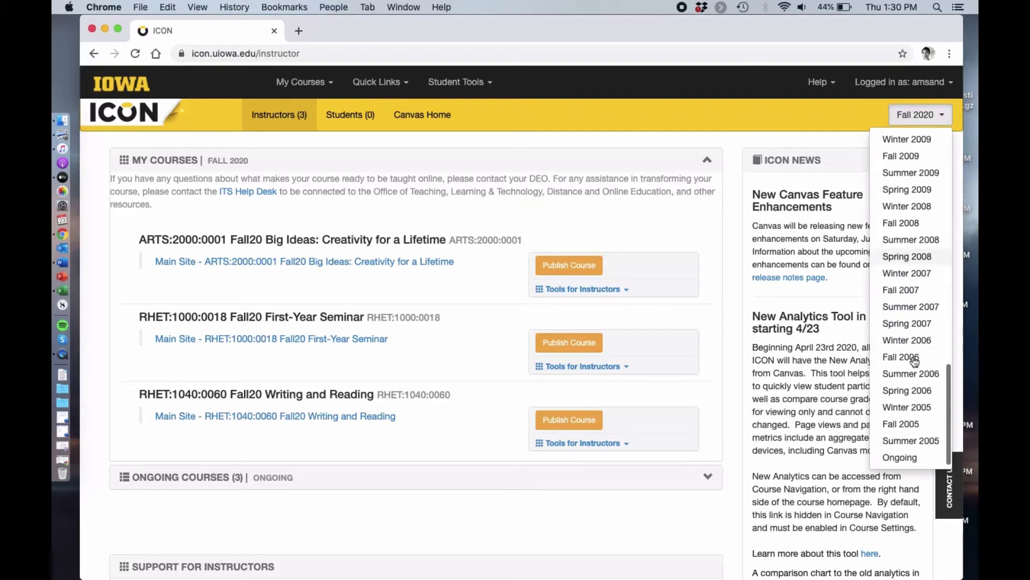
pyautogui.scroll(-1, 914, 361)
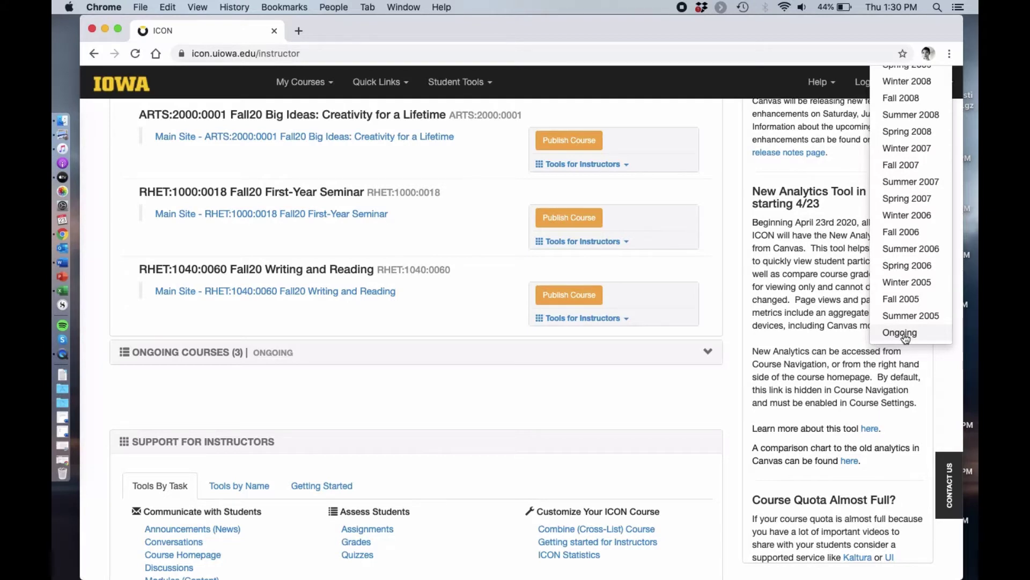
pyautogui.click(905, 335)
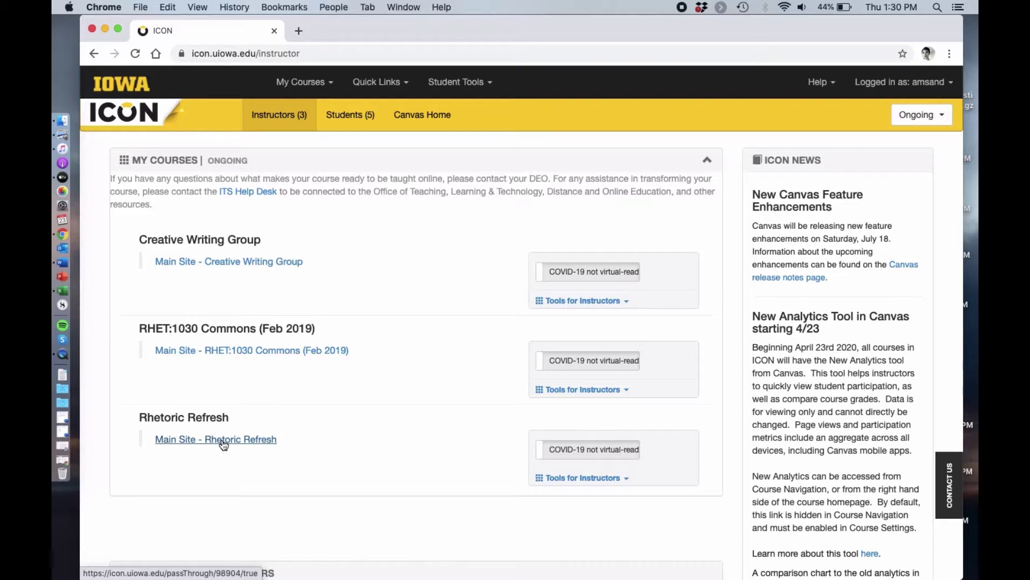
# Open the Main Site - Rhetoric Refresh course from the Ongoing courses list.
pyautogui.click(224, 443)
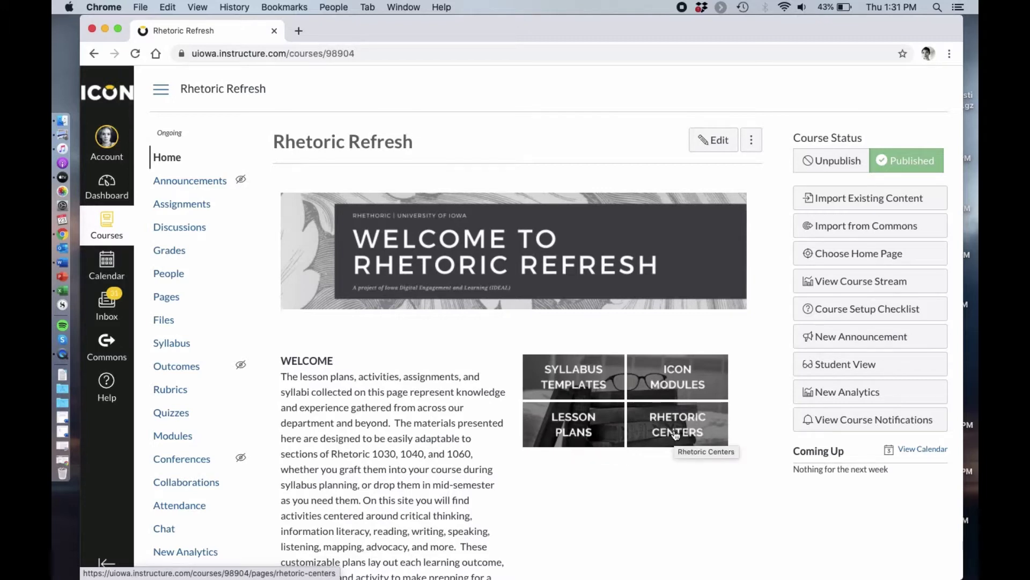
# Open the ICON Modules tile and review the outline of Modules One to Three.
pyautogui.click(672, 394)
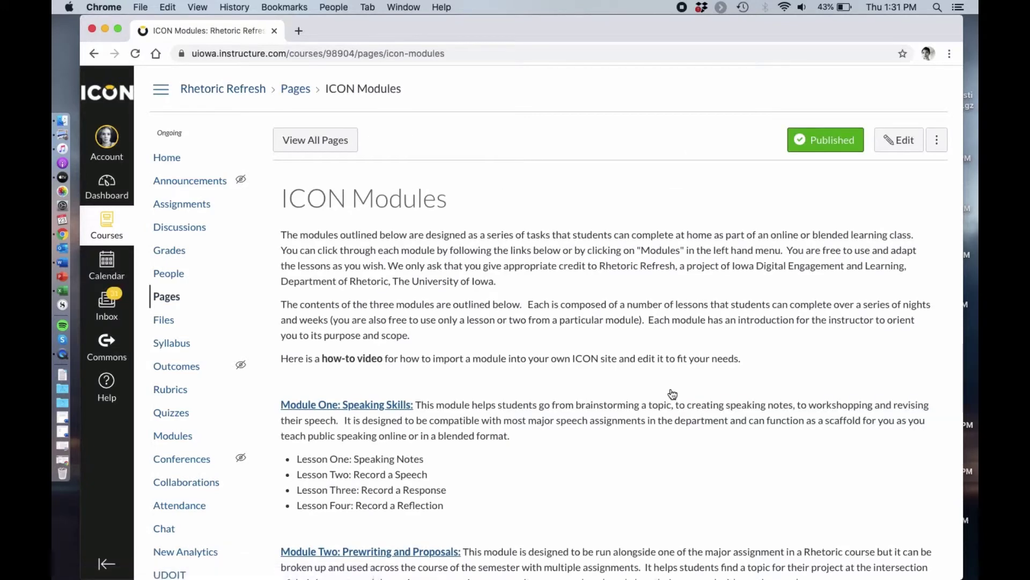
pyautogui.scroll(-5, 673, 395)
pyautogui.scroll(5, 672, 394)
pyautogui.scroll(-5, 672, 394)
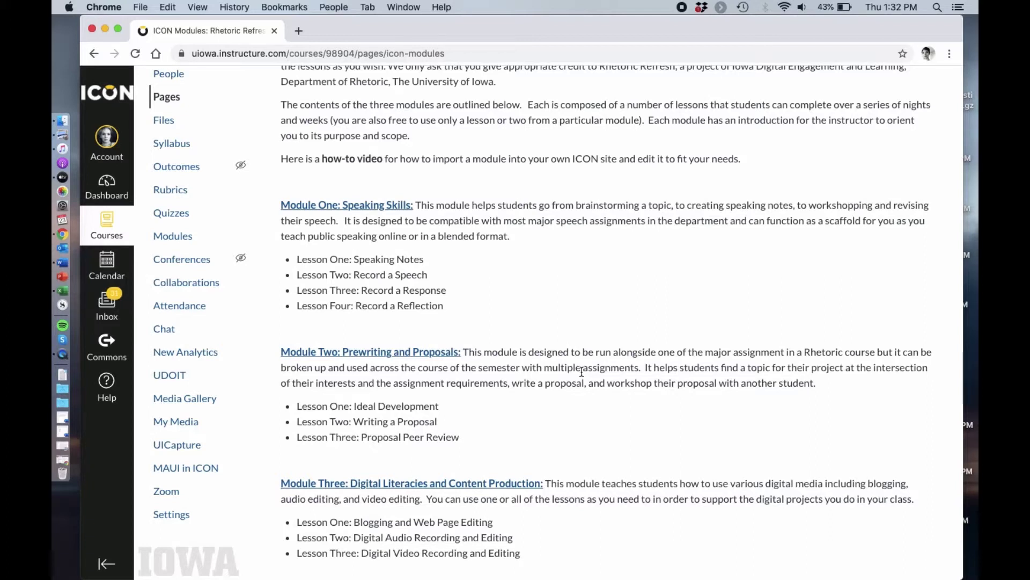
pyautogui.scroll(1, 581, 371)
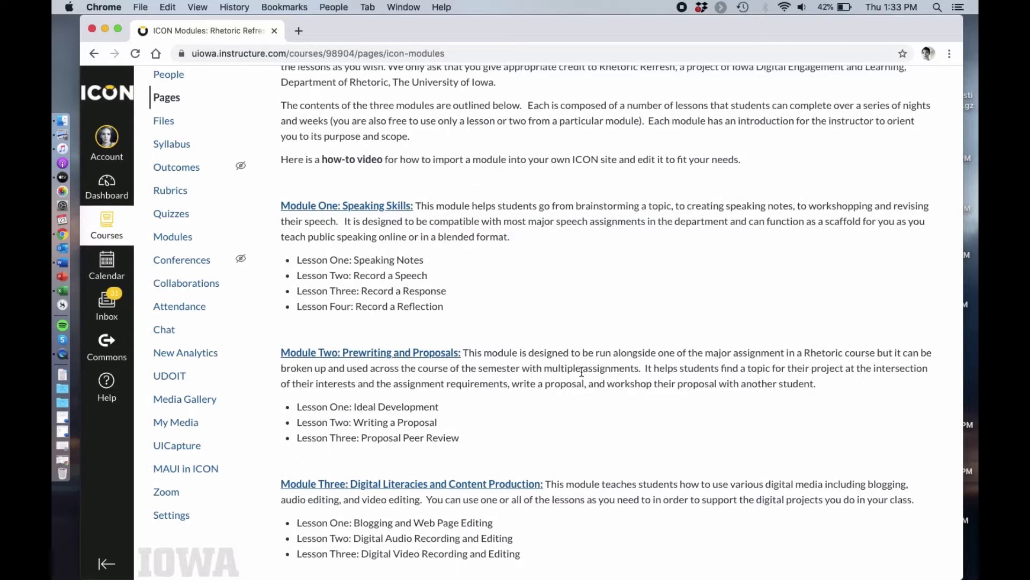
pyautogui.scroll(5, 581, 371)
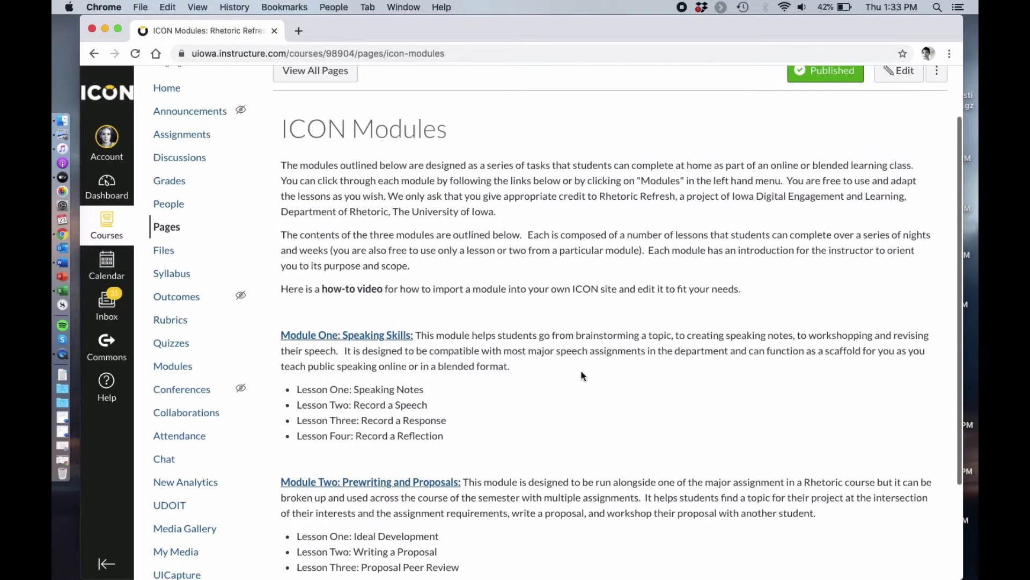
# Open Module One: Speaking Skills and browse the Getting Started and Module 1 items.
pyautogui.click(389, 336)
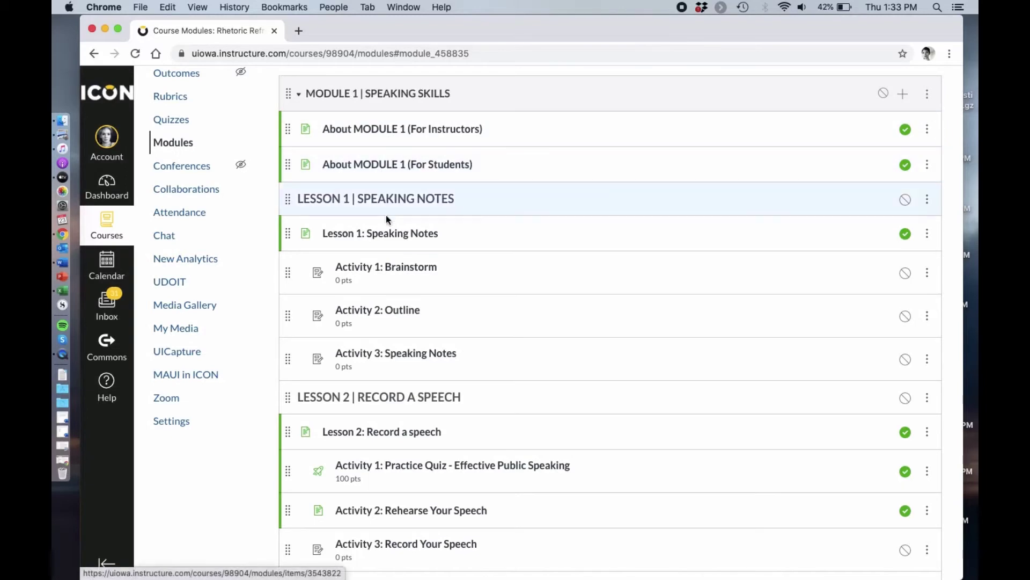
pyautogui.scroll(-7, 393, 399)
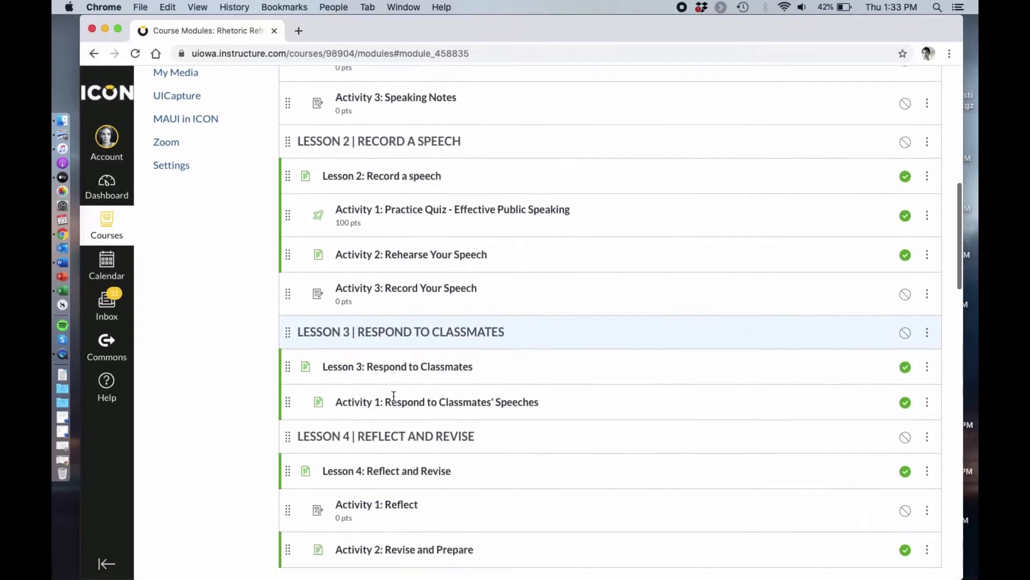
pyautogui.scroll(6, 394, 399)
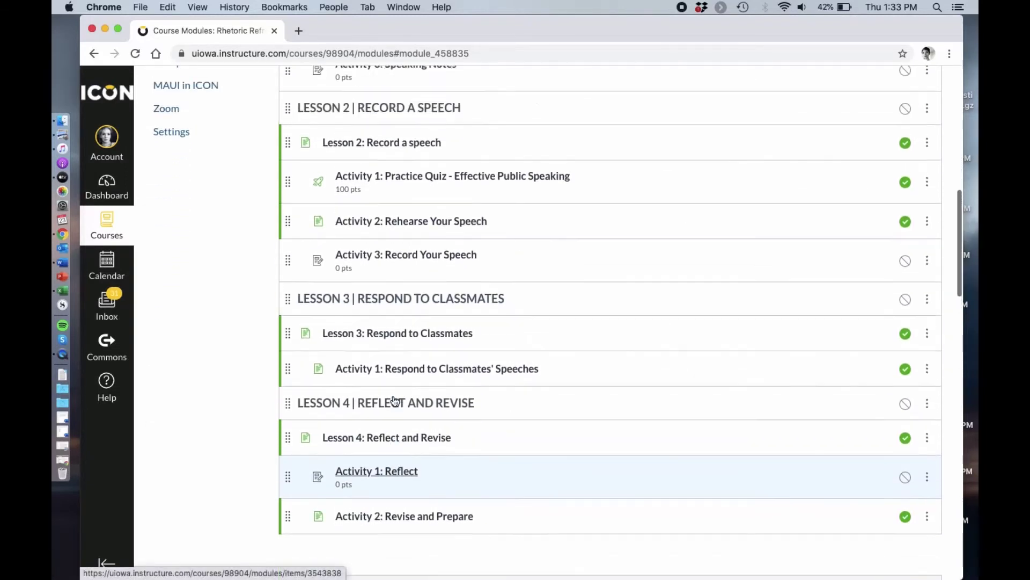
pyautogui.scroll(6, 392, 394)
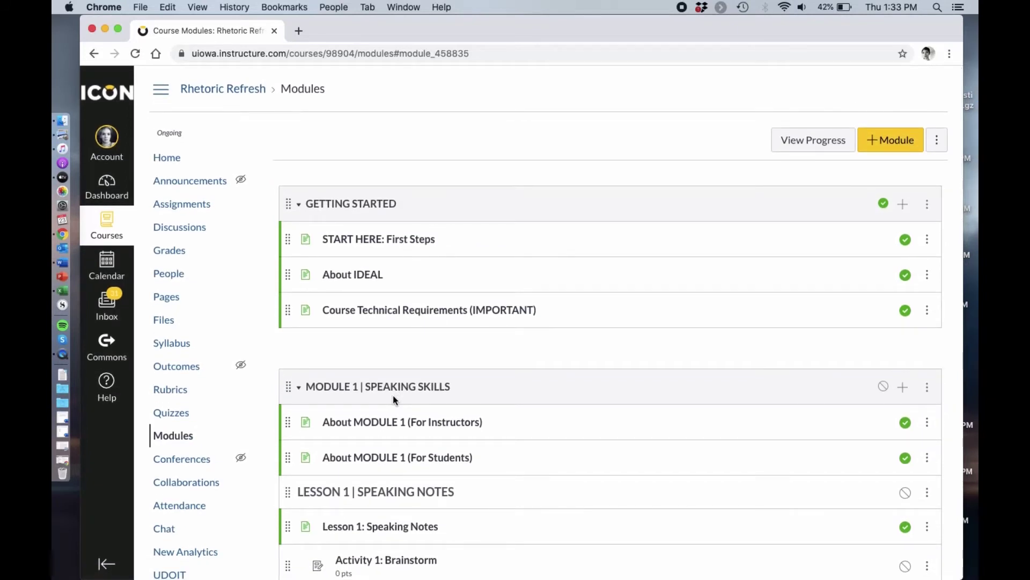
# Open RHET:1040:0060 Fall20 Writing and Reading from the Fall 2020 term and go to its Settings.
pyautogui.click(125, 101)
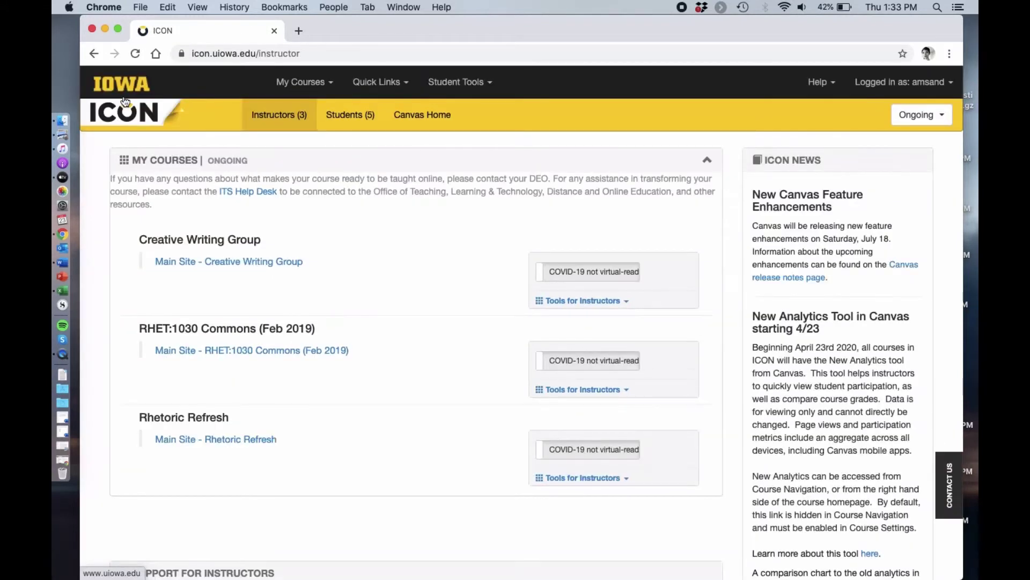
pyautogui.click(907, 116)
pyautogui.scroll(15, 915, 183)
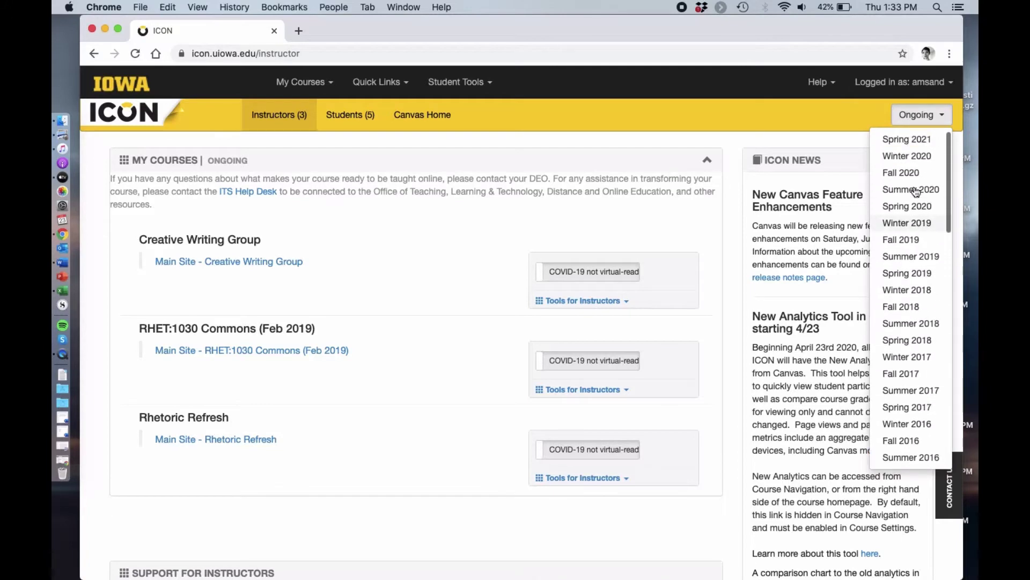
pyautogui.click(916, 174)
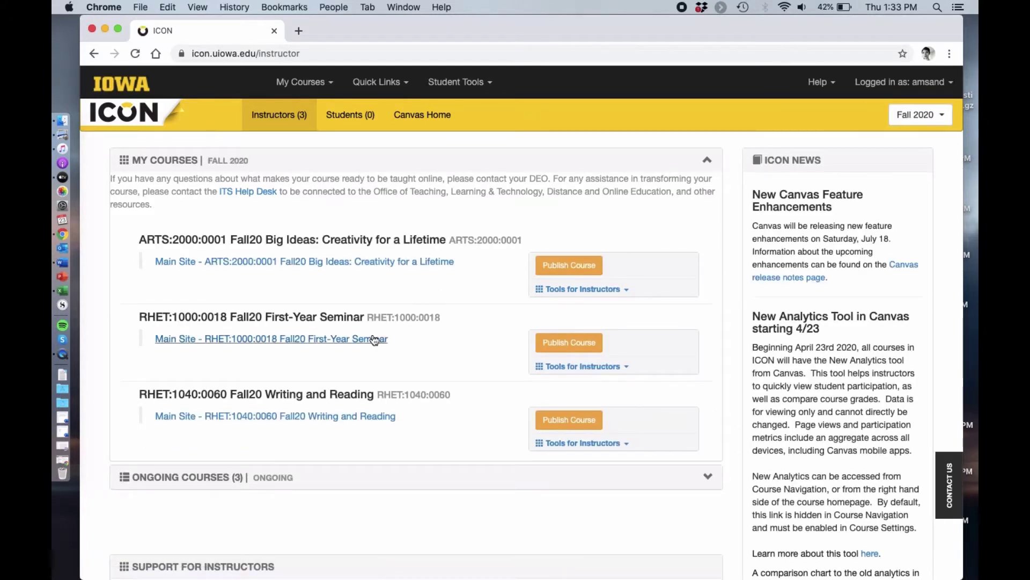
pyautogui.click(299, 423)
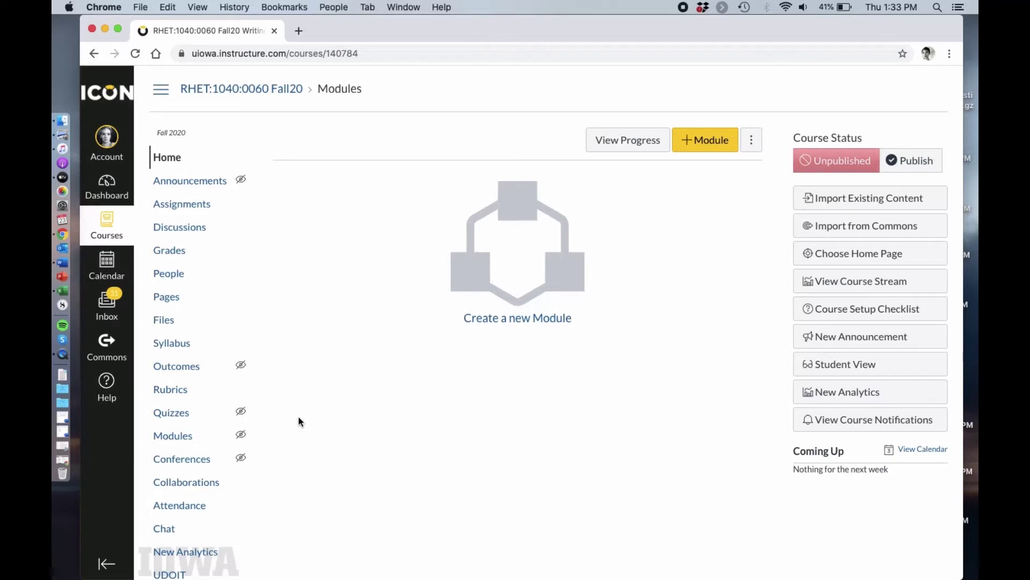
pyautogui.scroll(-5, 298, 417)
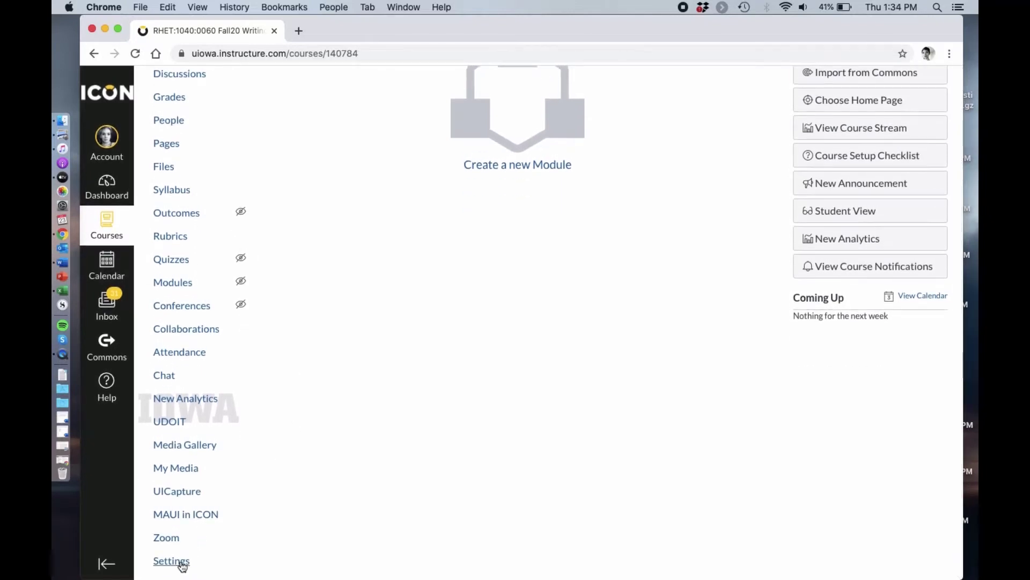
pyautogui.click(177, 562)
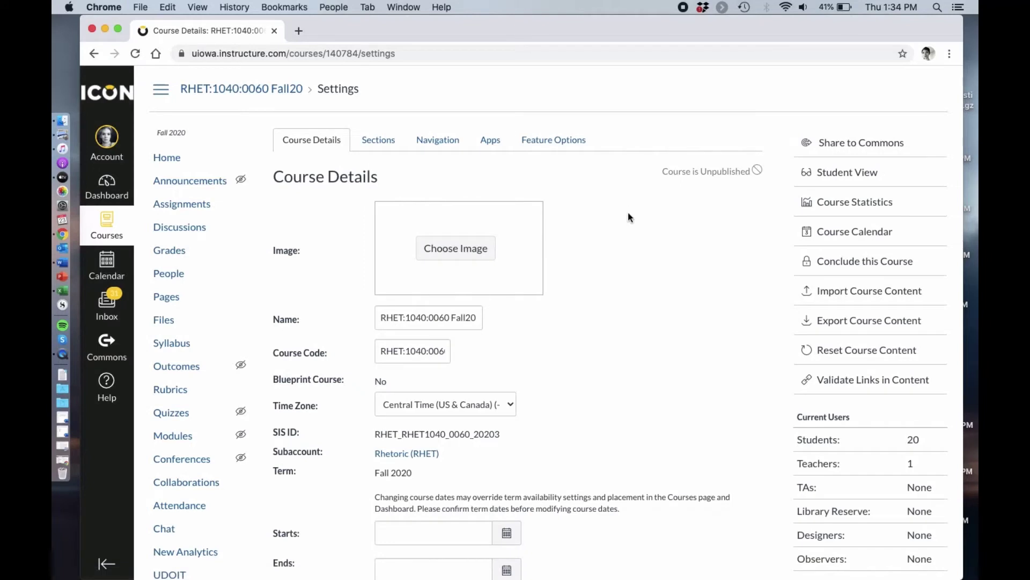
# Set up a Canvas course copy from Rhetoric Refresh with 'Select specific content' chosen.
pyautogui.click(822, 290)
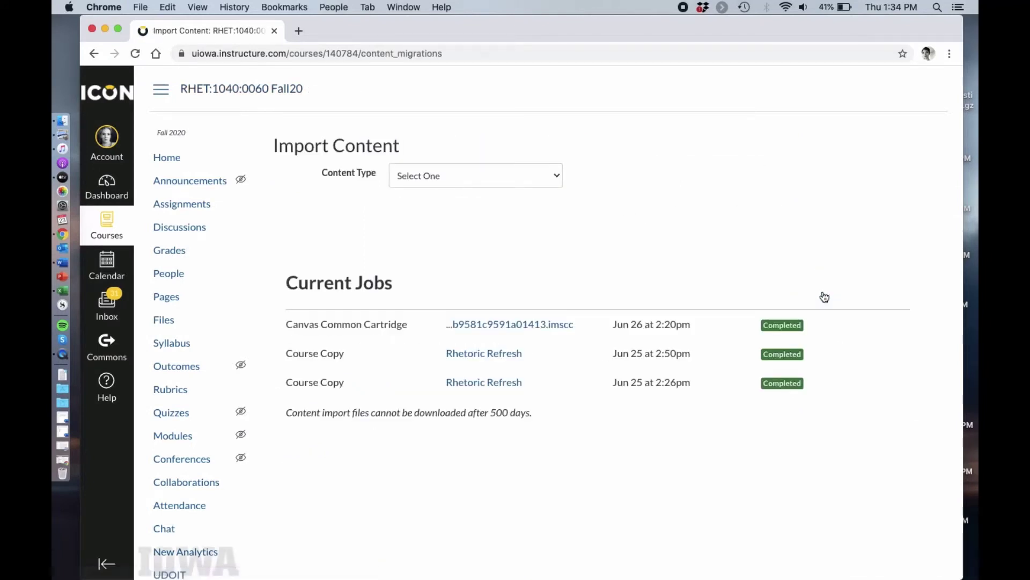
pyautogui.click(541, 181)
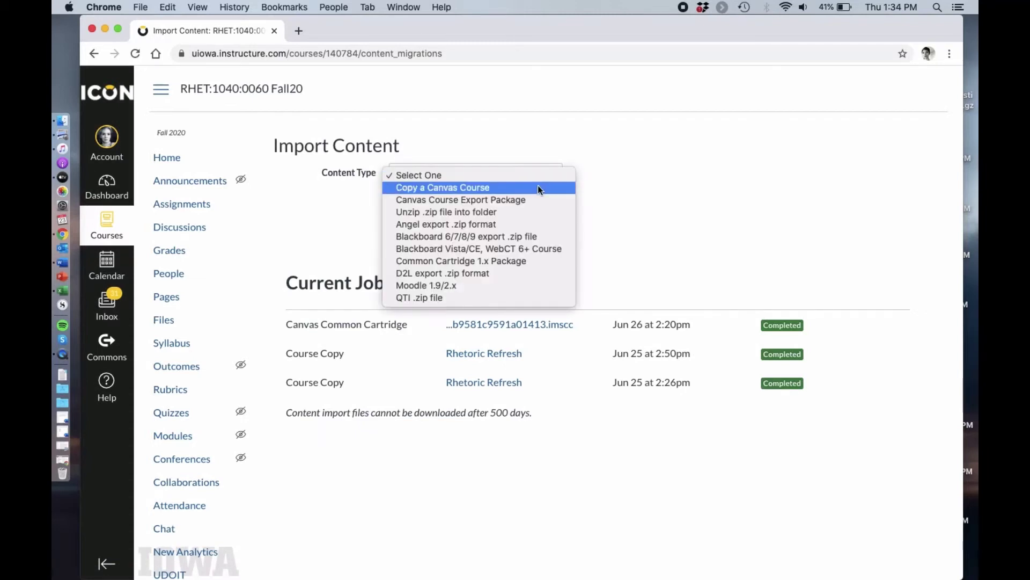
pyautogui.click(537, 188)
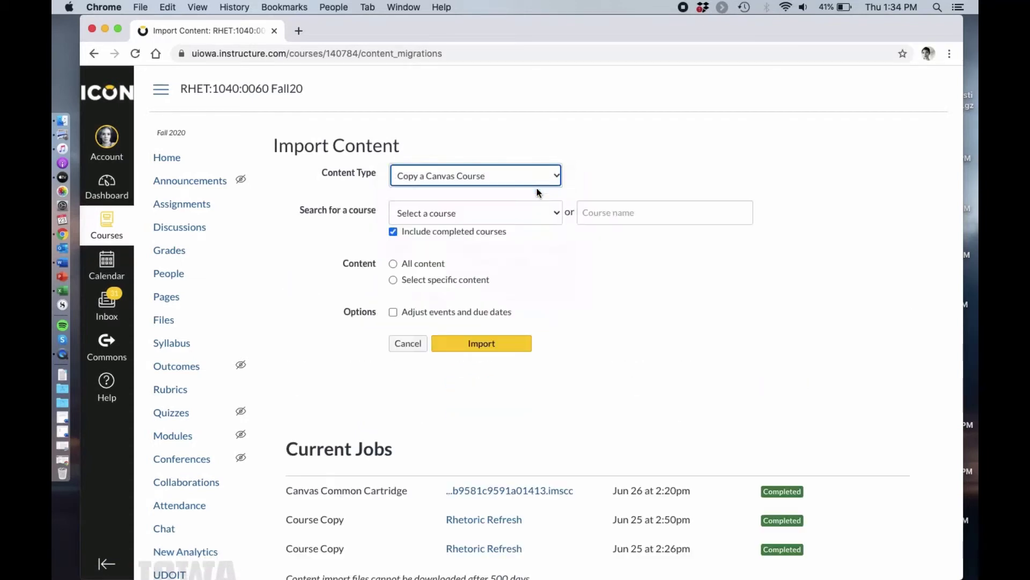
pyautogui.click(526, 219)
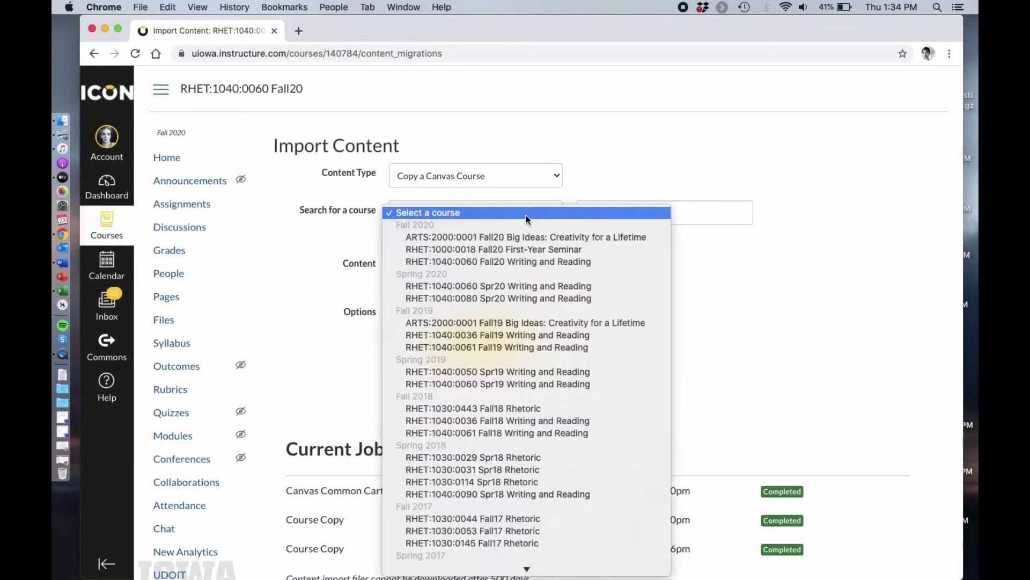
pyautogui.scroll(-5, 513, 356)
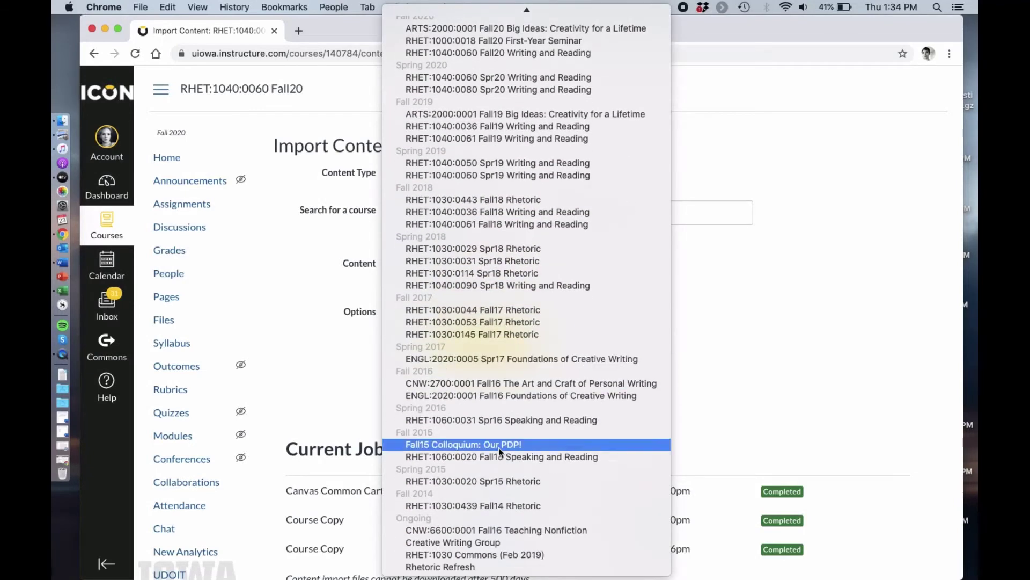
pyautogui.click(464, 568)
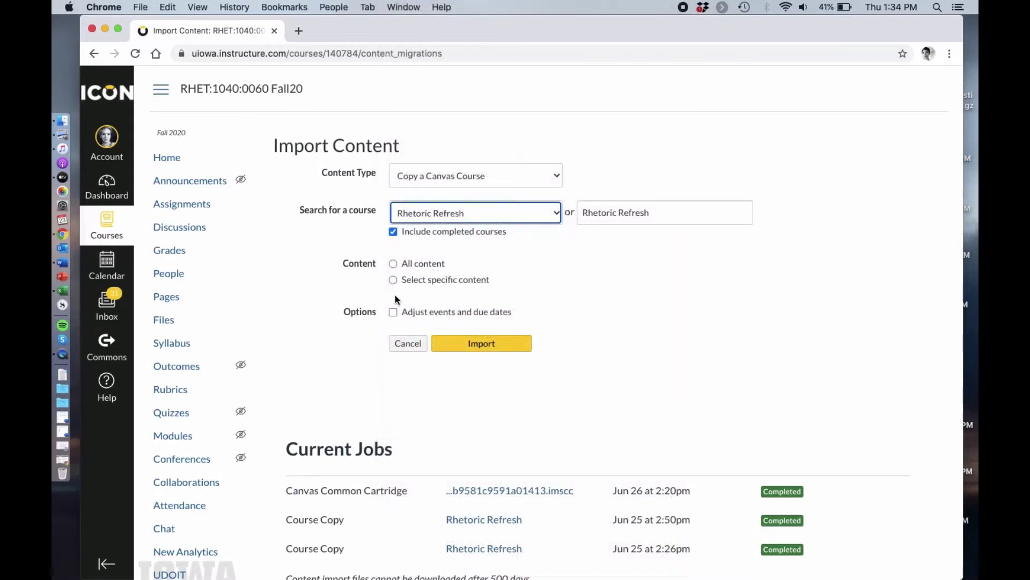
pyautogui.click(394, 280)
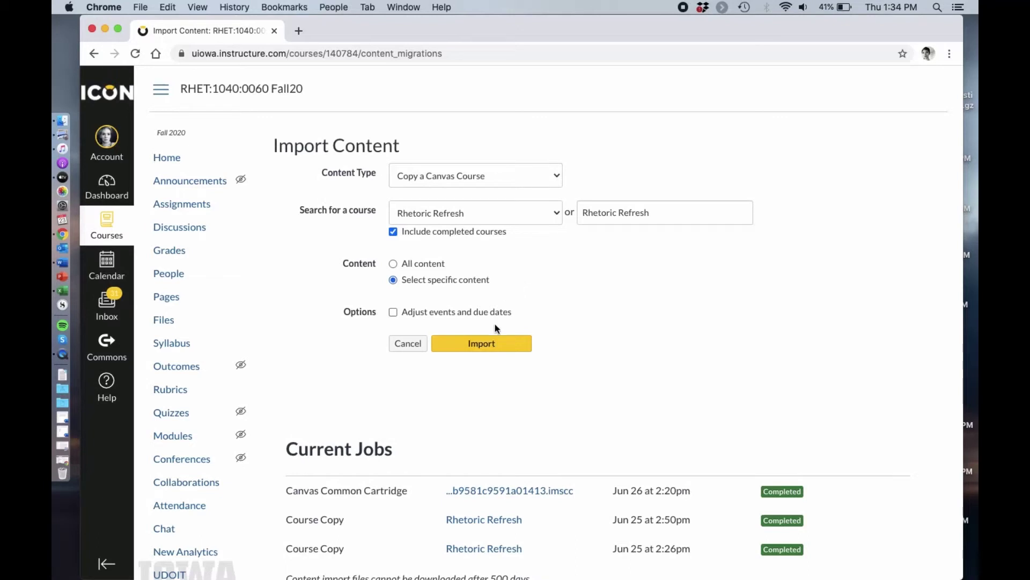
# Import only the GETTING STARTED and MODULE 2 | PREWRITING & PROPOSALS modules until the job completes.
pyautogui.click(483, 345)
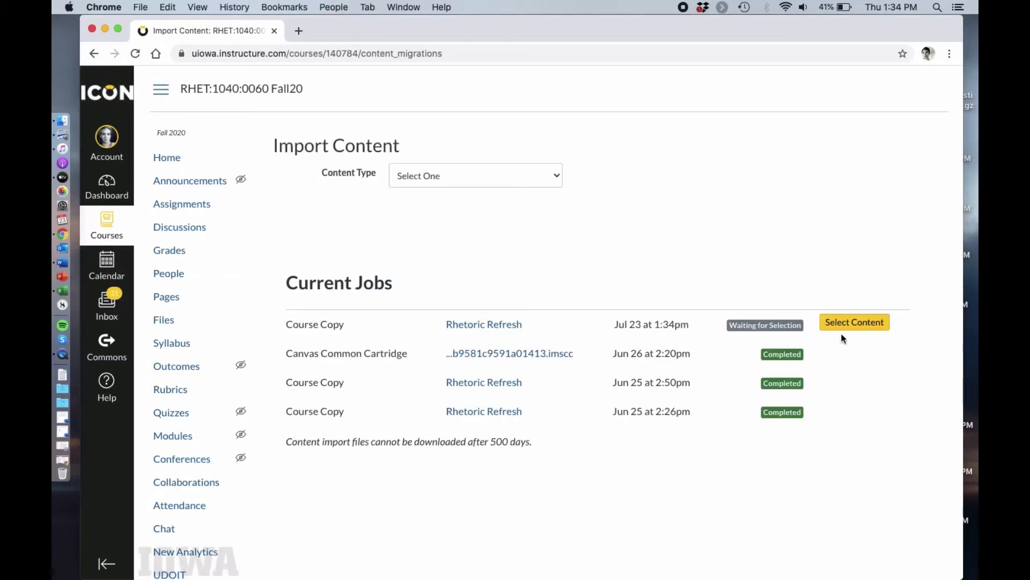
pyautogui.click(841, 324)
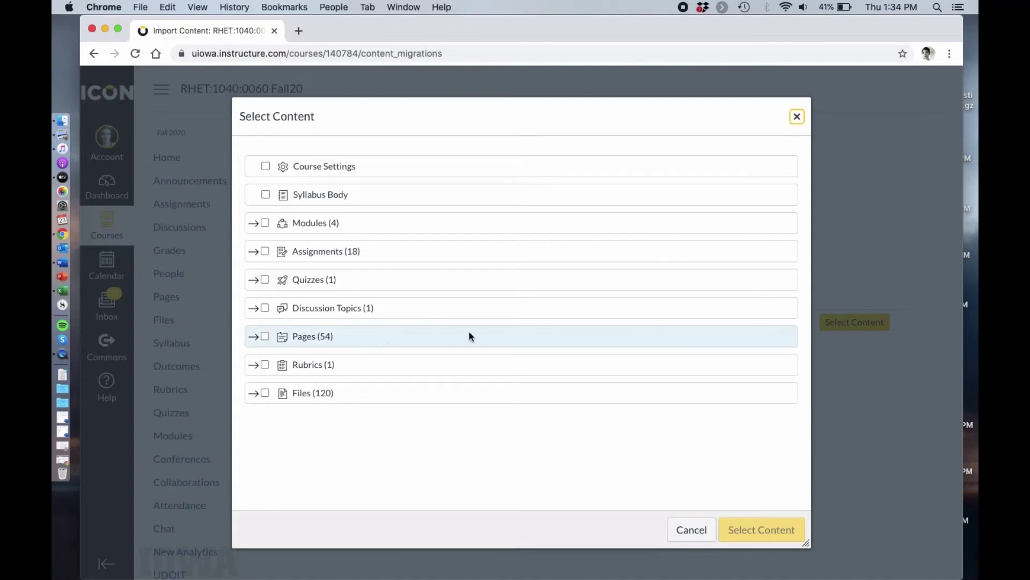
pyautogui.click(254, 224)
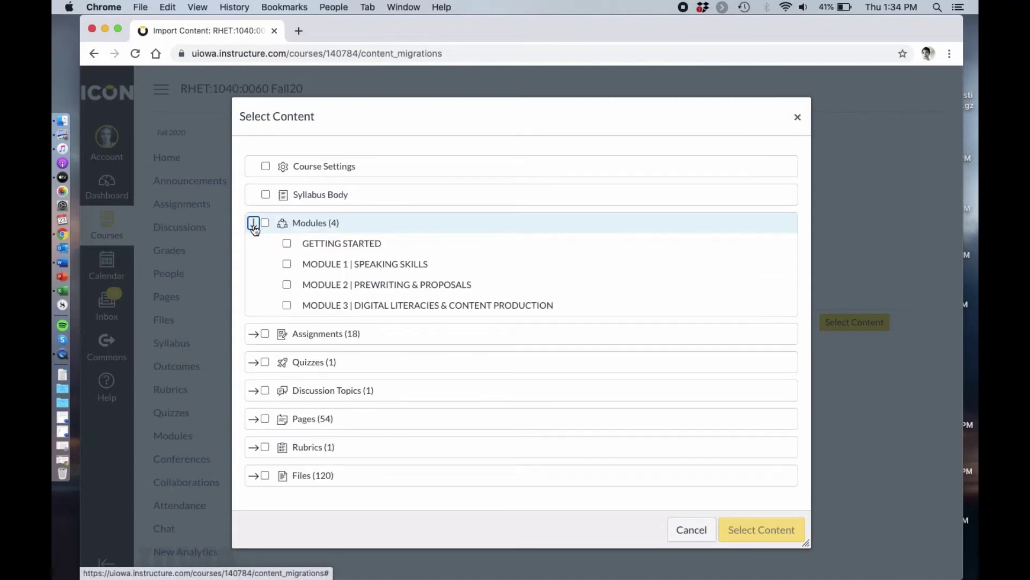
pyautogui.click(288, 286)
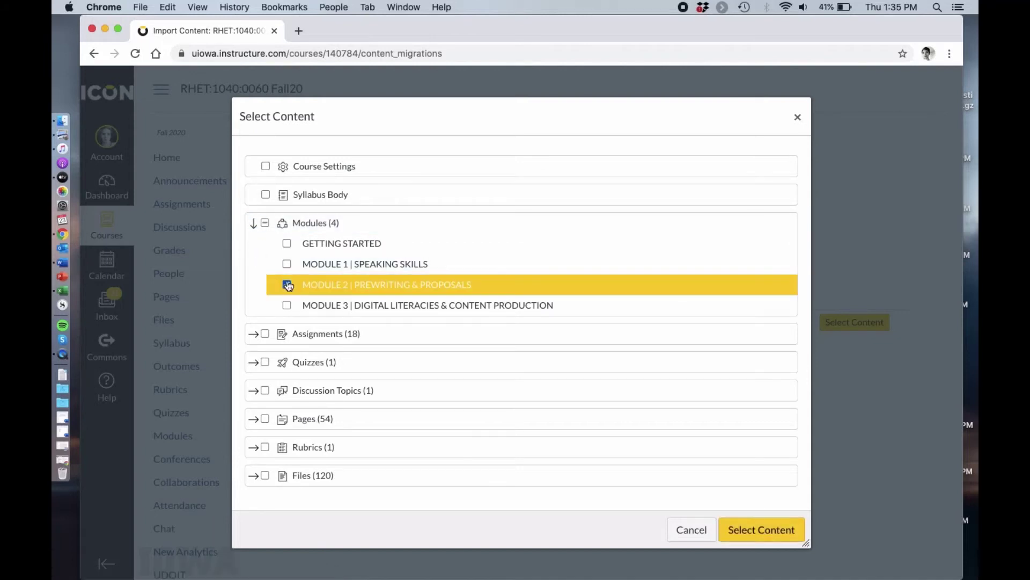
pyautogui.click(287, 244)
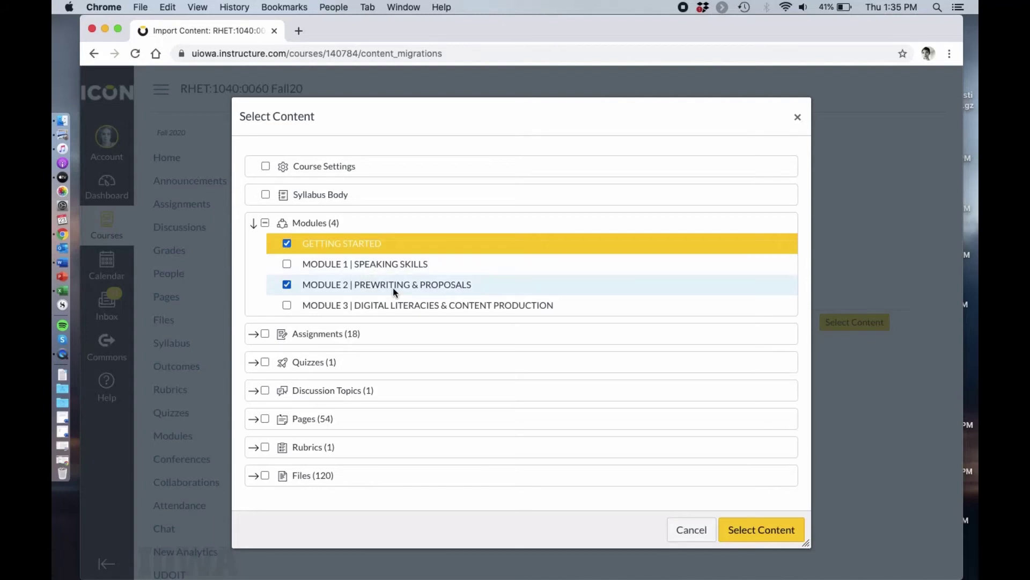
pyautogui.click(751, 531)
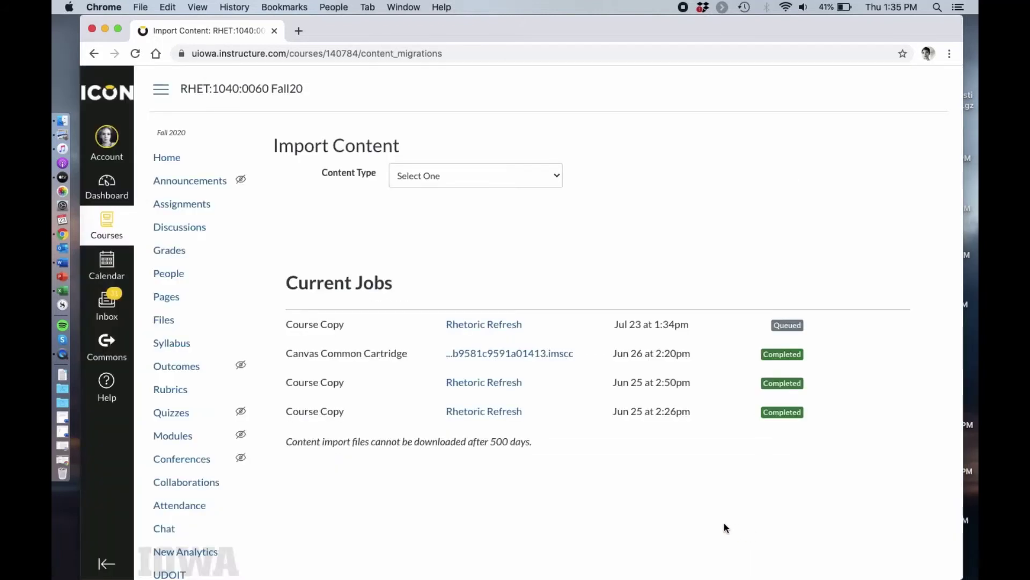
pyautogui.scroll(-3, 724, 528)
pyautogui.scroll(2, 724, 523)
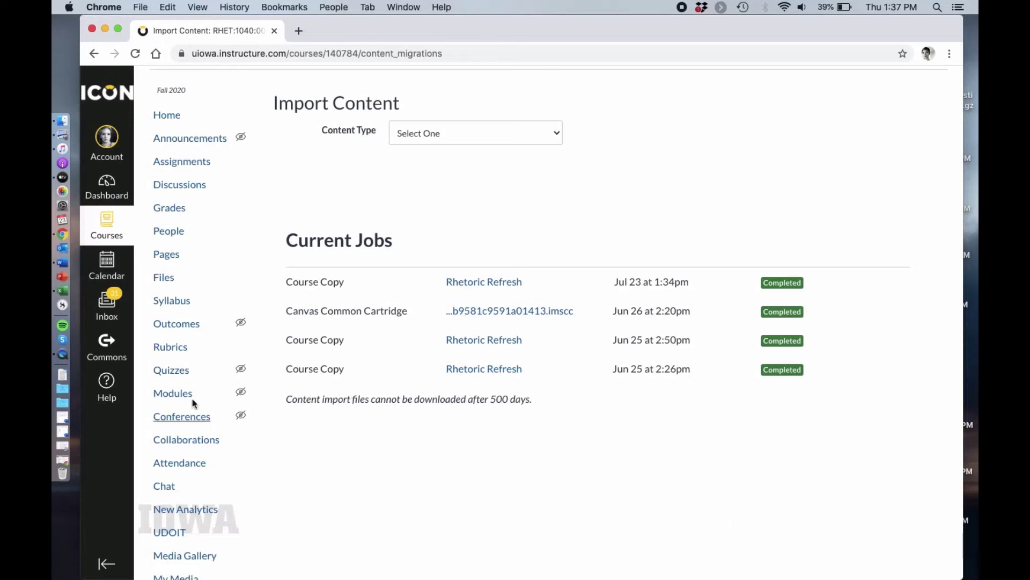
# On the Modules page, unpublish the LESSON 2 | PROPOSALS header and Activity 1: Project Proposals.
pyautogui.click(172, 394)
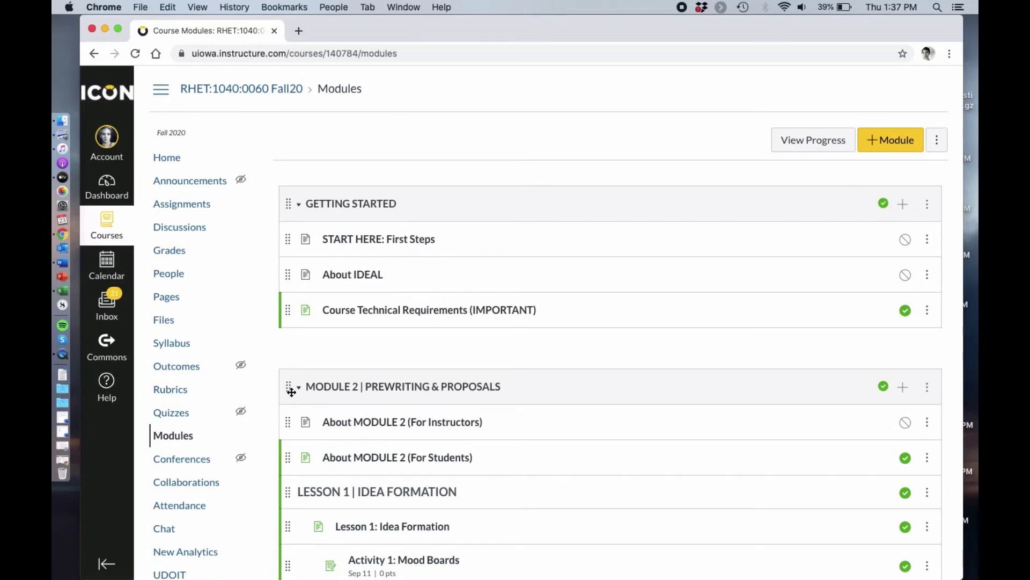
pyautogui.scroll(-2, 291, 393)
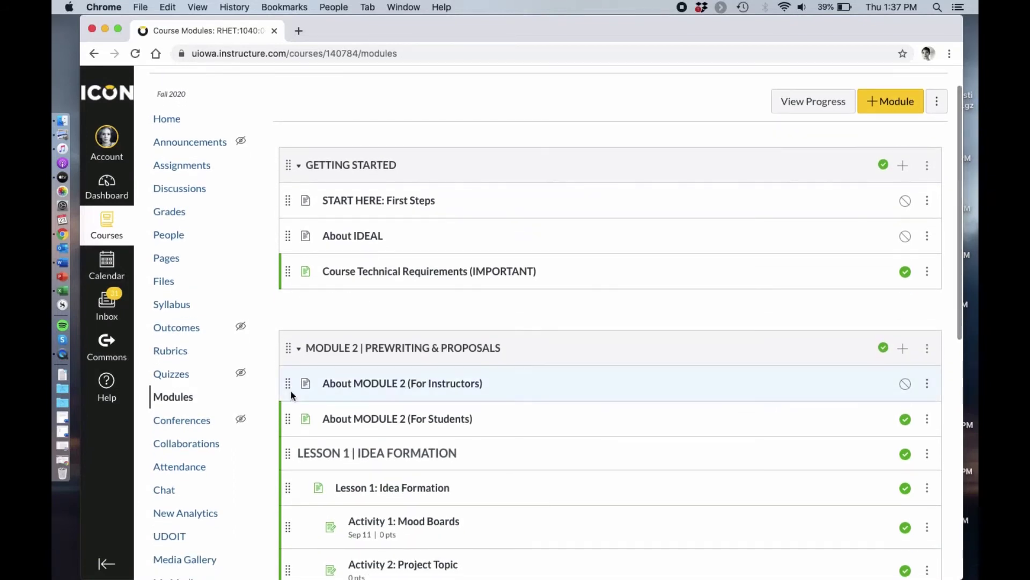
pyautogui.scroll(-3, 292, 395)
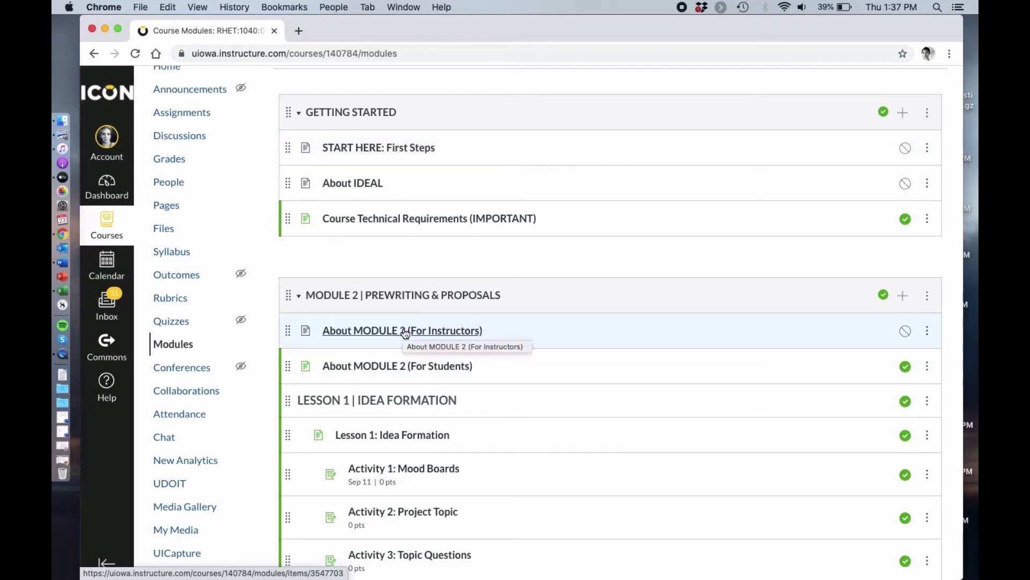
pyautogui.scroll(-5, 405, 333)
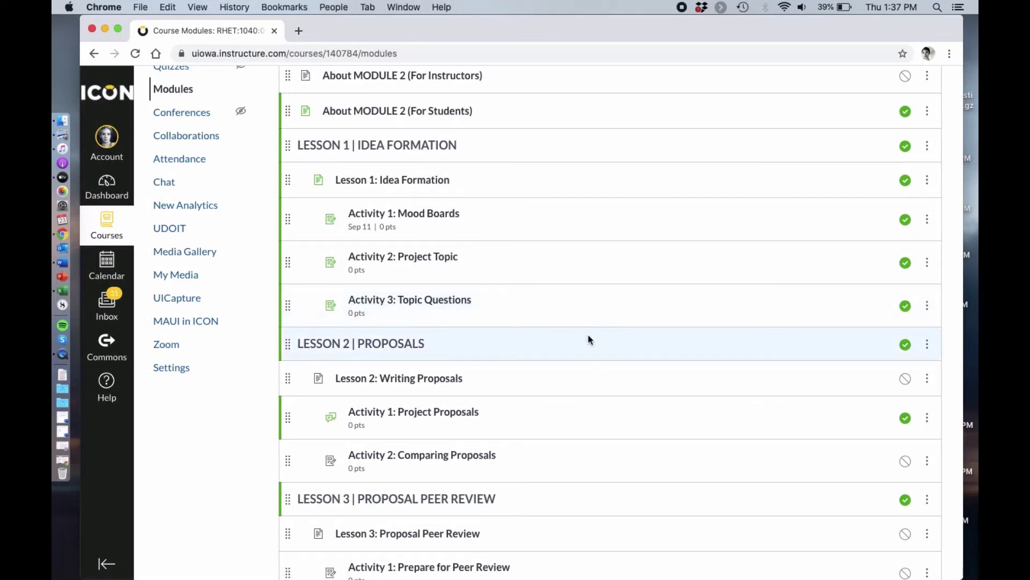
pyautogui.click(906, 344)
pyautogui.click(907, 417)
pyautogui.scroll(-3, 907, 418)
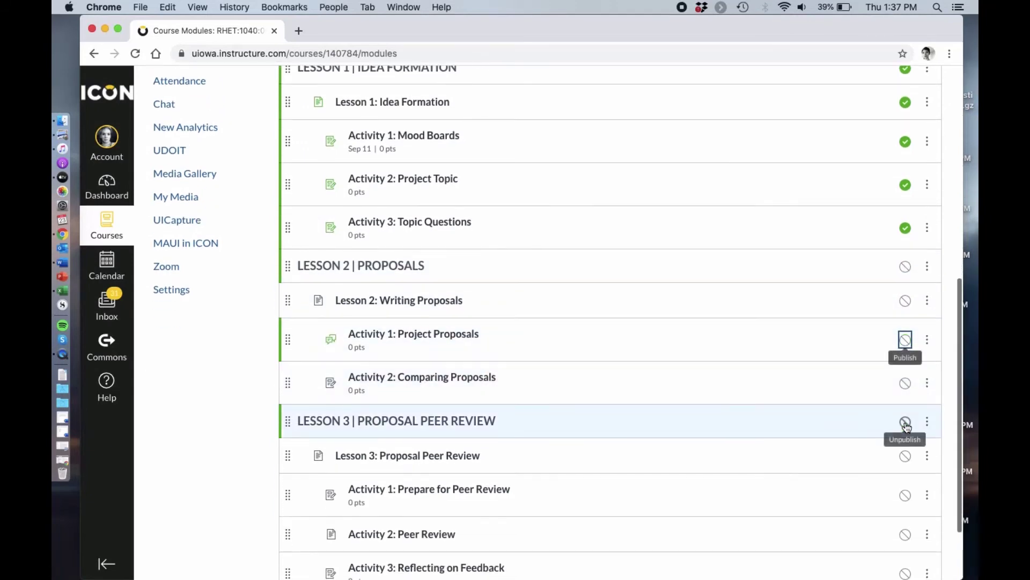
pyautogui.scroll(-2, 791, 524)
pyautogui.scroll(6, 791, 526)
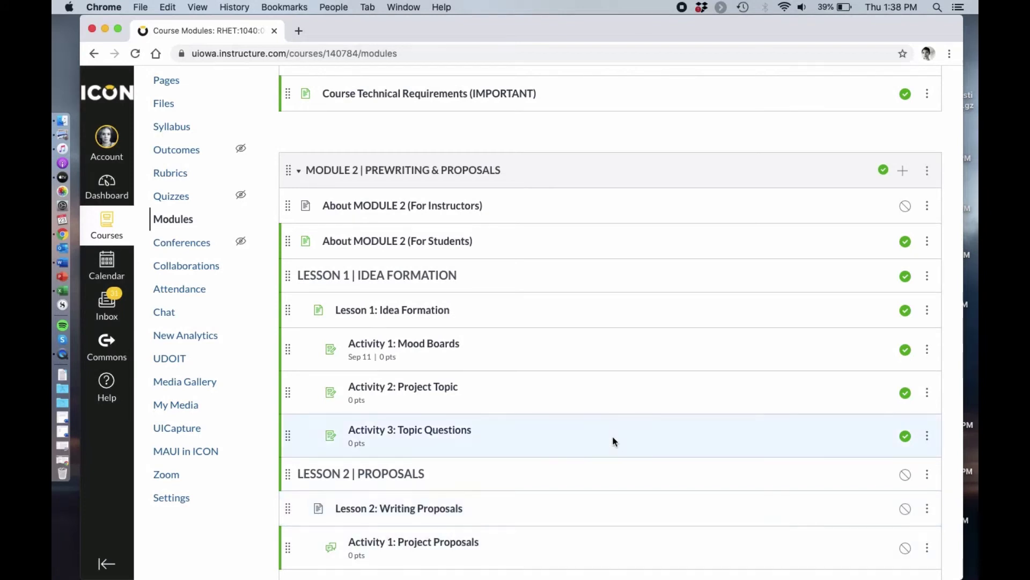
pyautogui.click(374, 316)
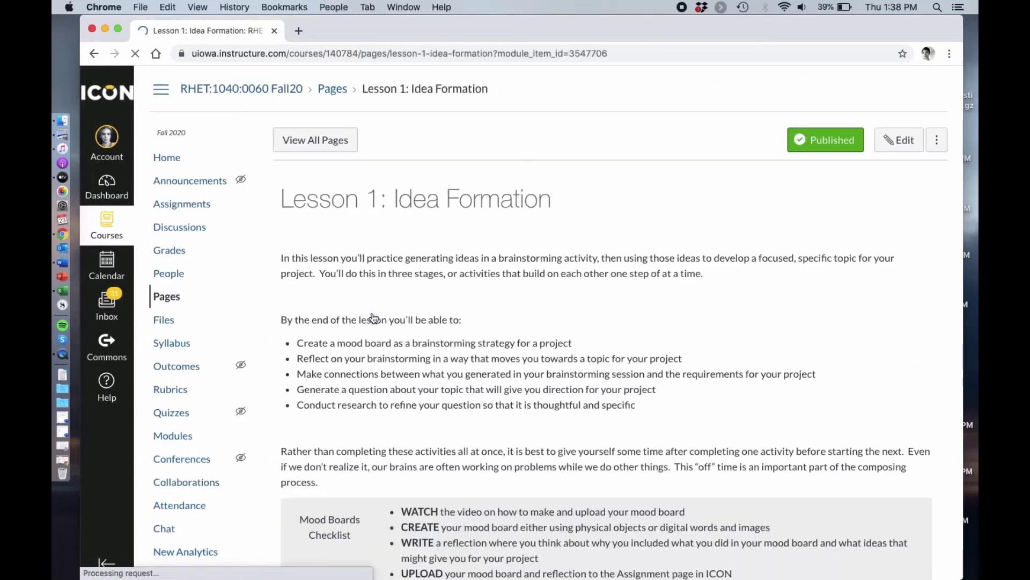
pyautogui.scroll(-5, 424, 313)
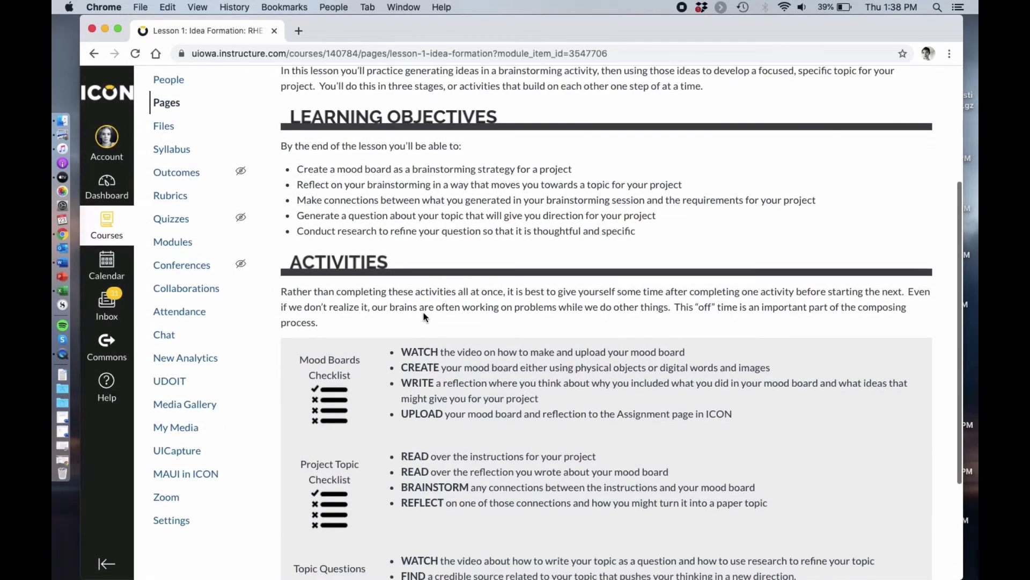
pyautogui.scroll(-1, 402, 532)
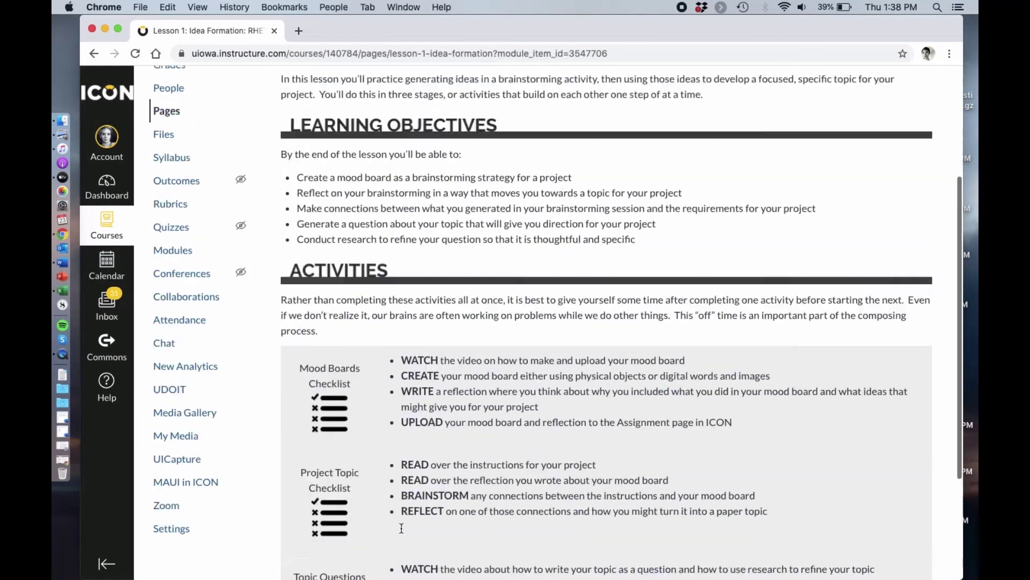
pyautogui.scroll(5, 401, 528)
pyautogui.scroll(-8, 402, 532)
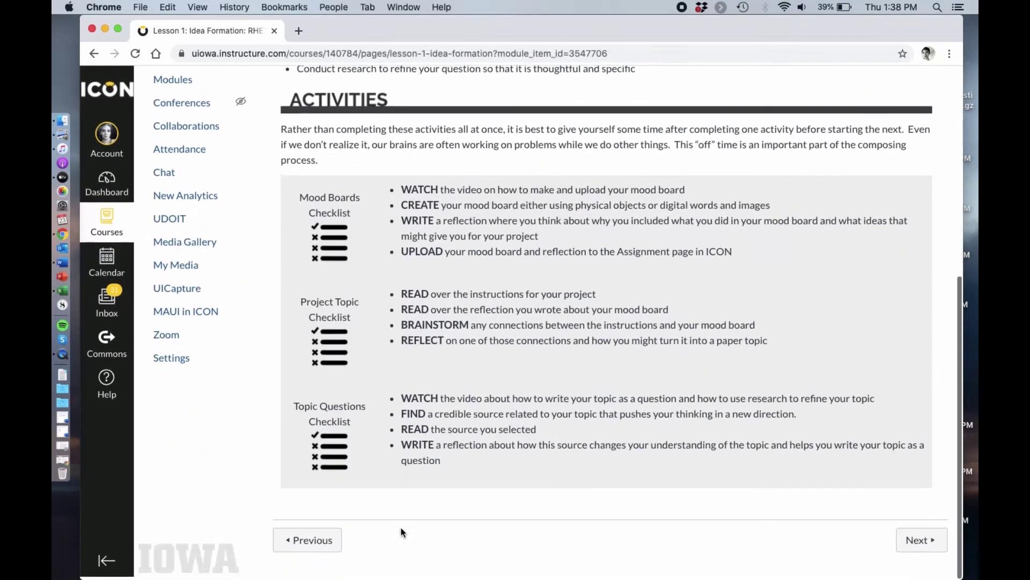
pyautogui.click(917, 554)
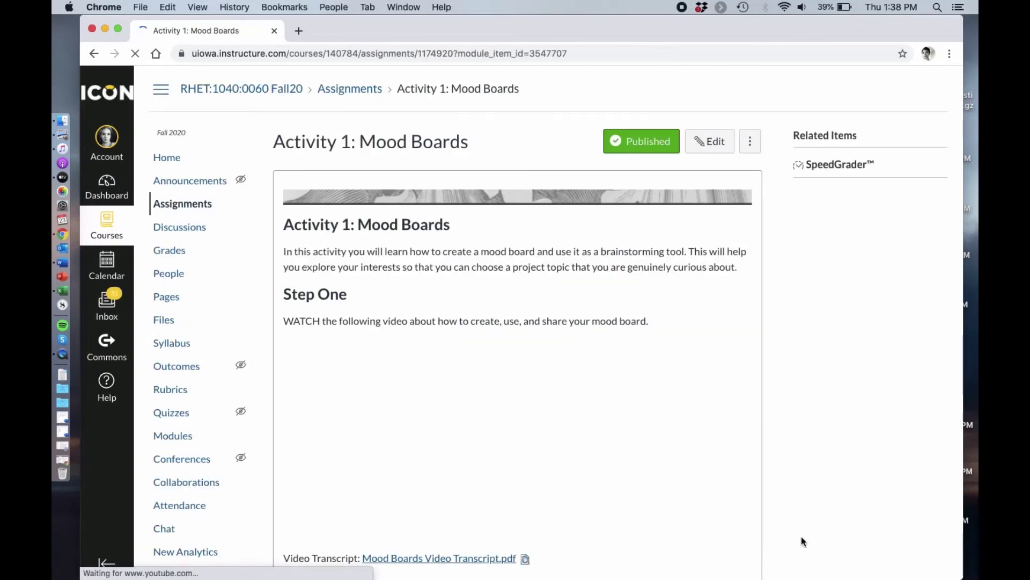
pyautogui.scroll(-2, 801, 536)
pyautogui.scroll(-10, 801, 537)
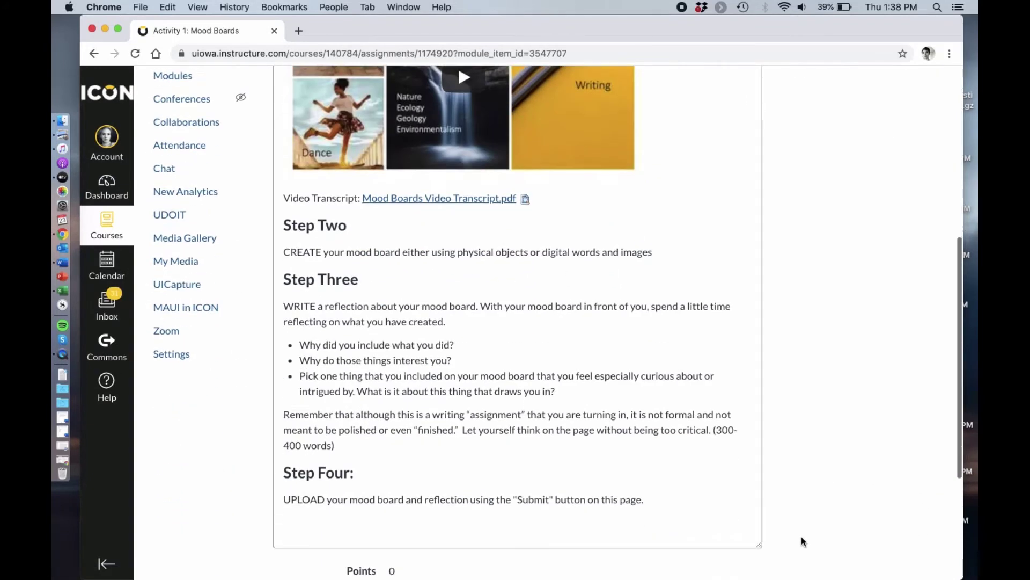
pyautogui.scroll(-2, 801, 536)
pyautogui.scroll(5, 801, 537)
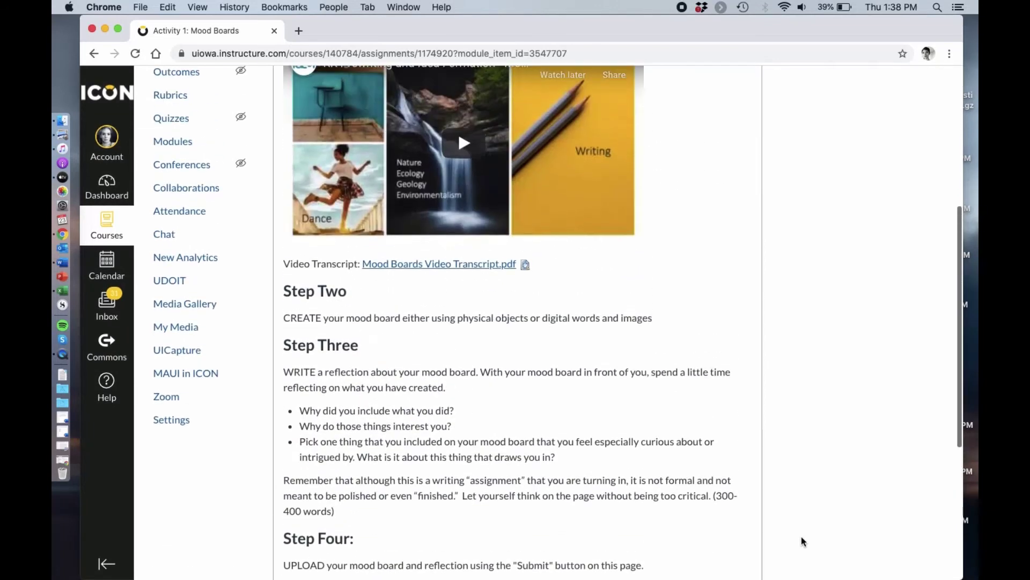
pyautogui.scroll(-1, 802, 537)
pyautogui.scroll(-3, 801, 539)
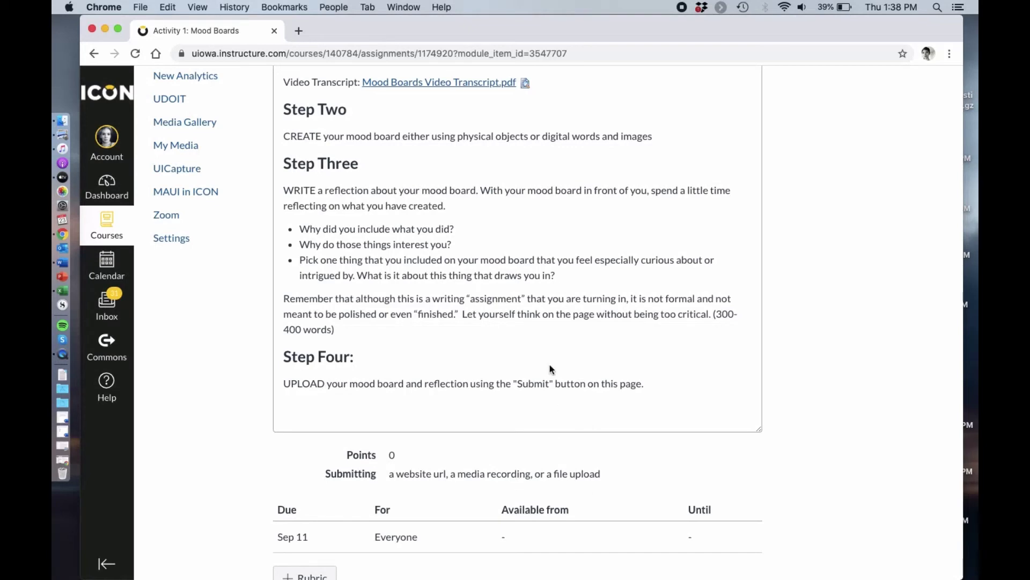
pyautogui.scroll(10, 550, 369)
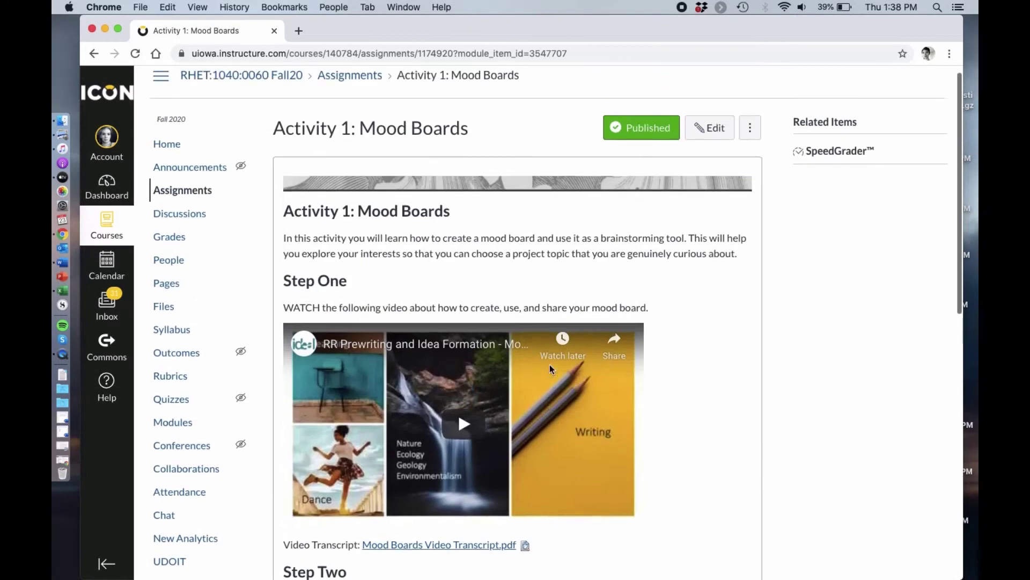
pyautogui.click(184, 208)
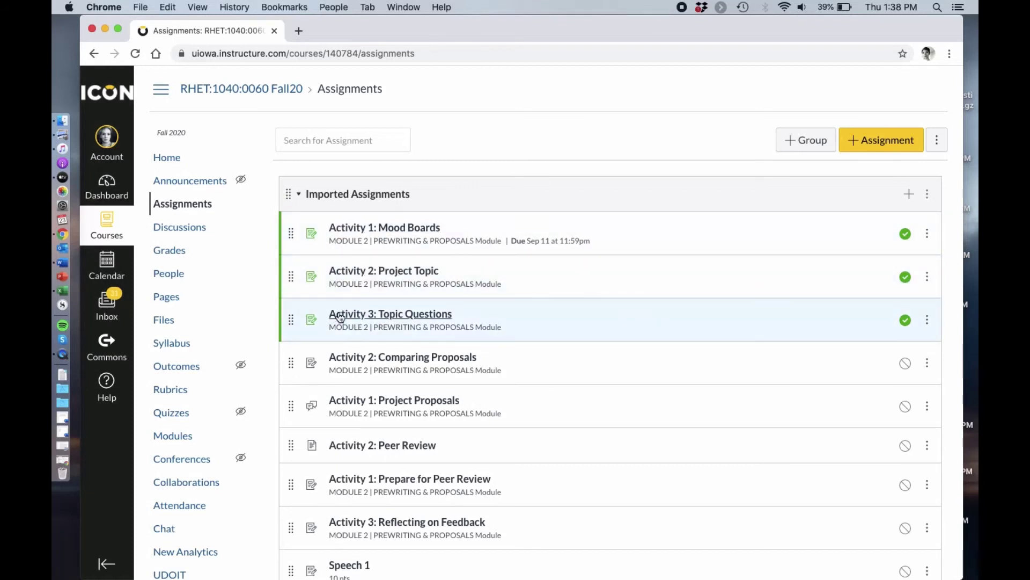
pyautogui.scroll(-3, 338, 365)
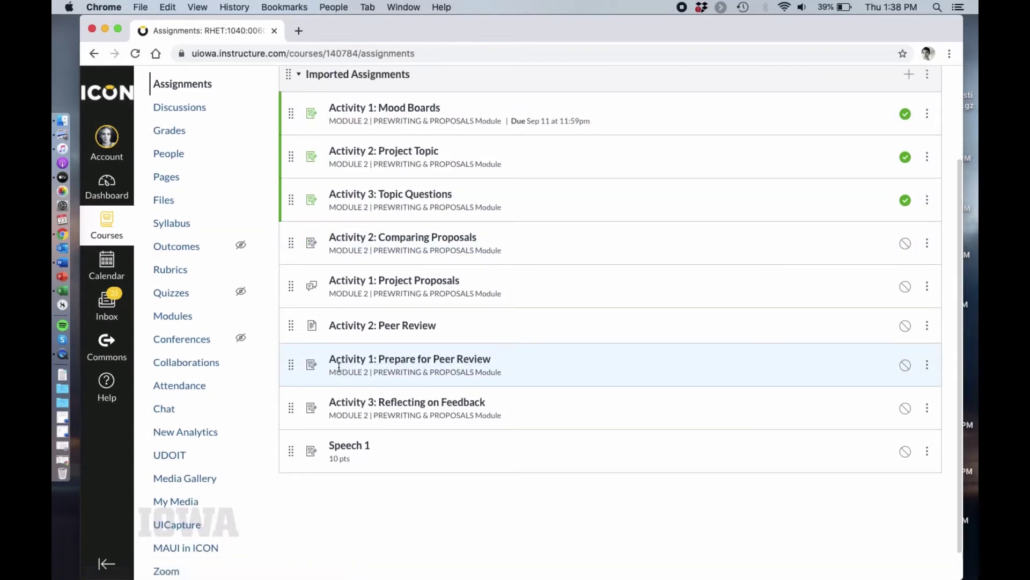
pyautogui.scroll(2, 340, 369)
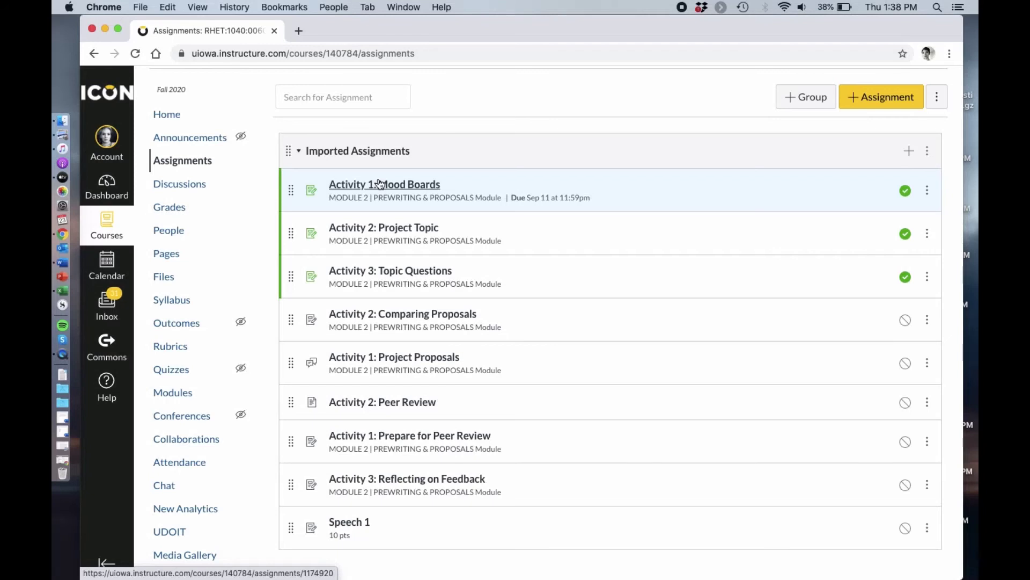
pyautogui.click(380, 184)
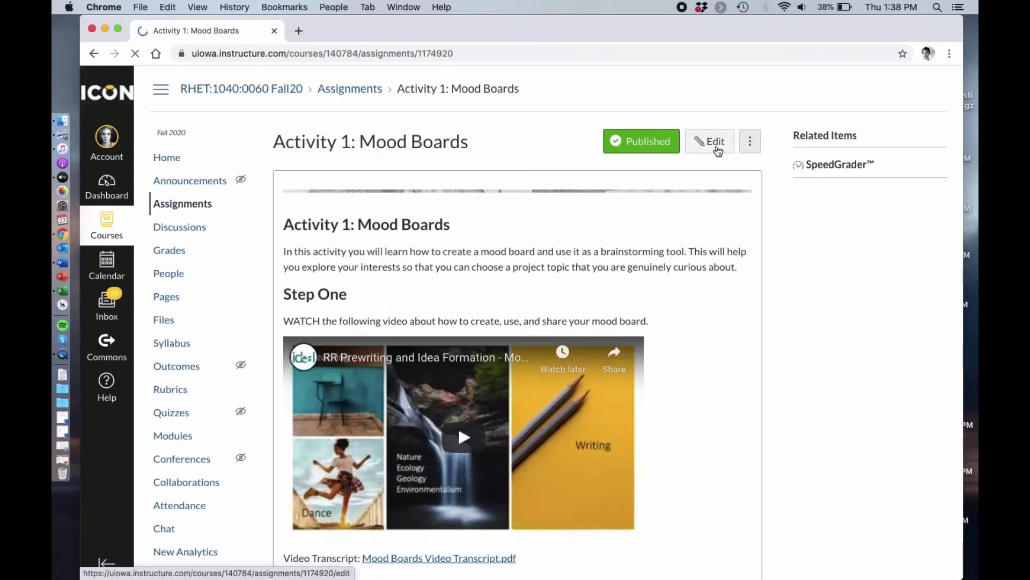
# Edit Activity 1: Mood Boards and set its points to 10.
pyautogui.click(716, 142)
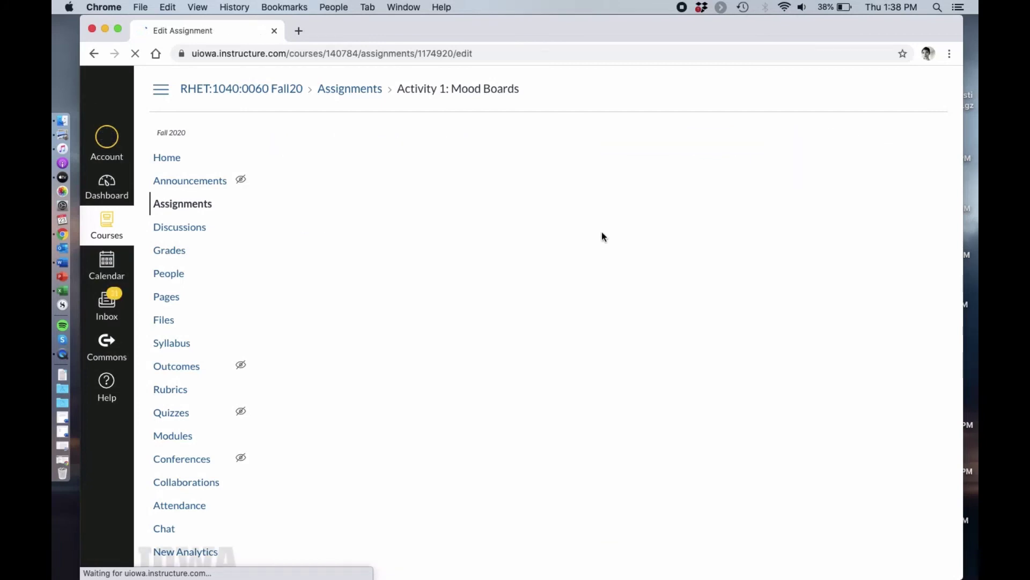
pyautogui.scroll(-3, 383, 369)
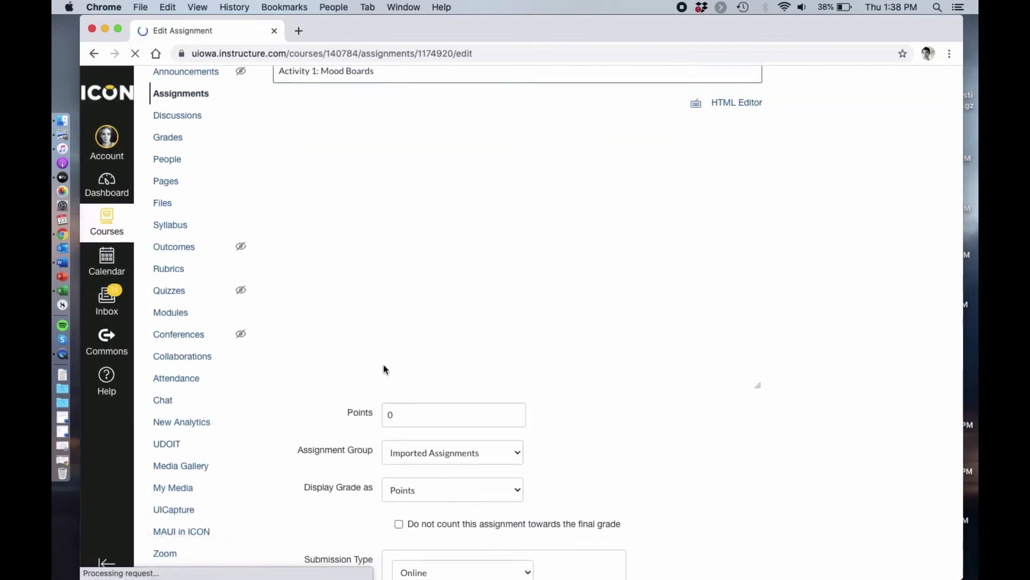
pyautogui.click(389, 356)
pyautogui.write('10')
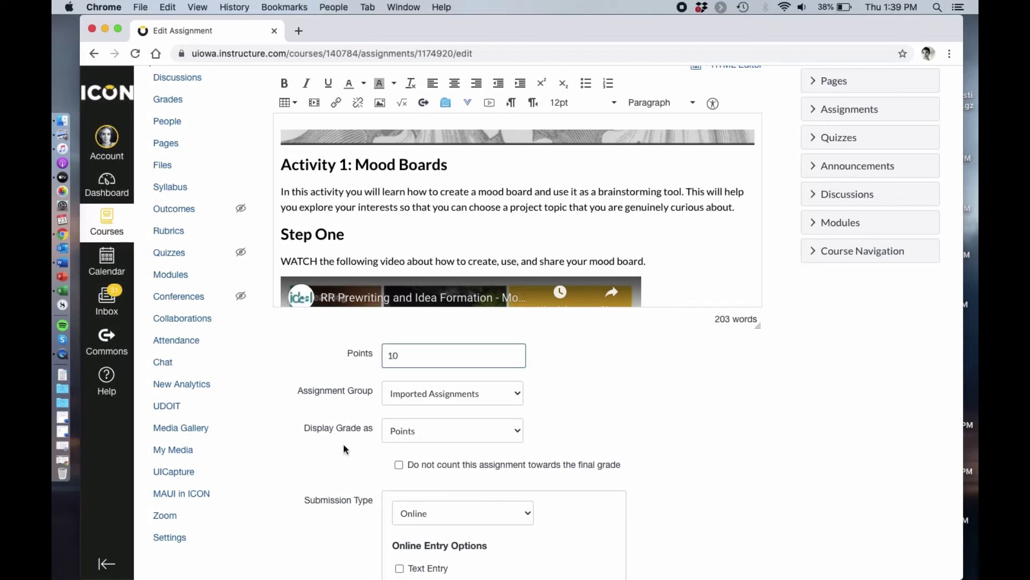
# Set the due date to Sep 3, 2020 at 11:59pm and save the assignment.
pyautogui.scroll(-5, 344, 450)
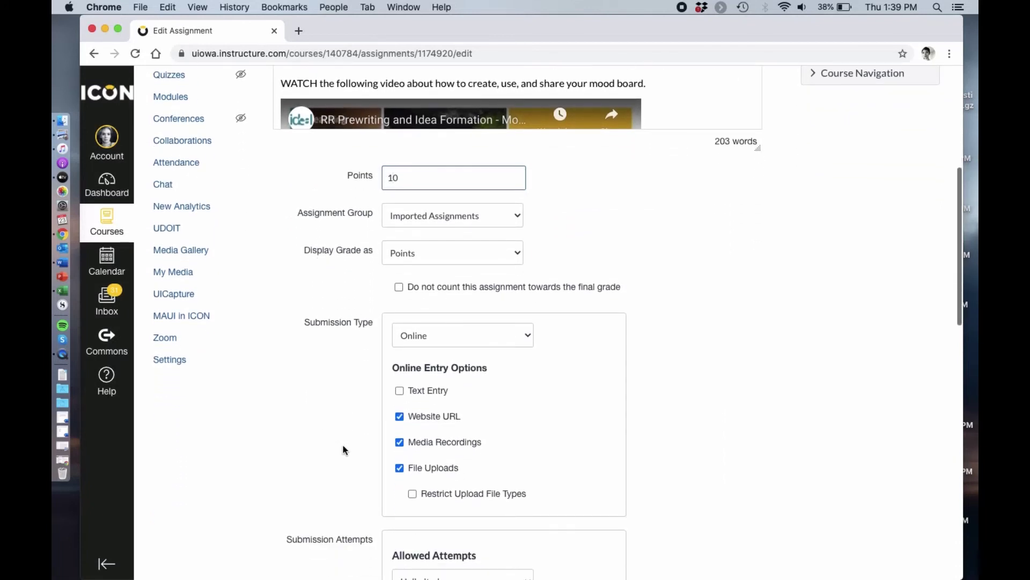
pyautogui.scroll(-2, 344, 450)
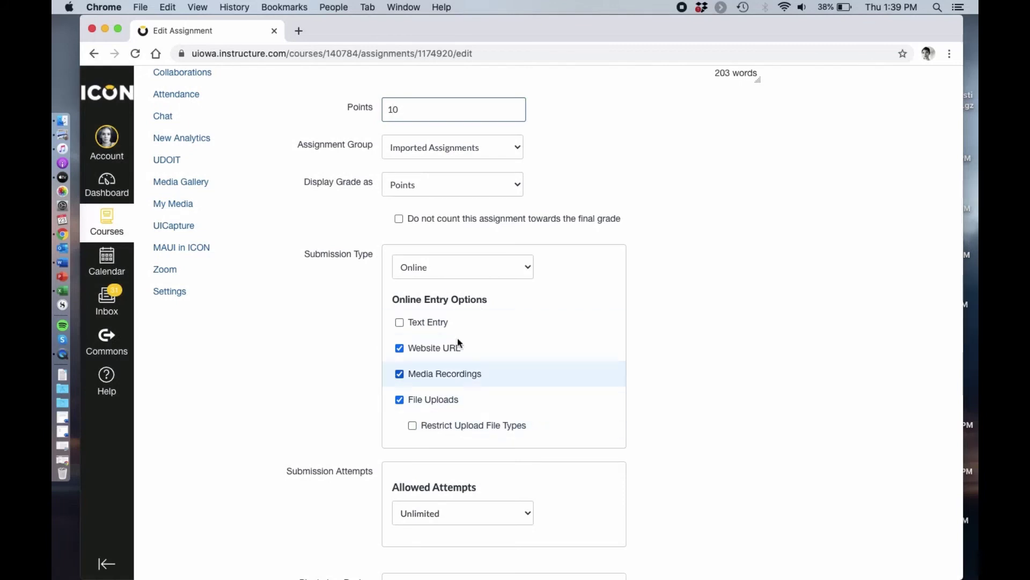
pyautogui.scroll(-3, 295, 428)
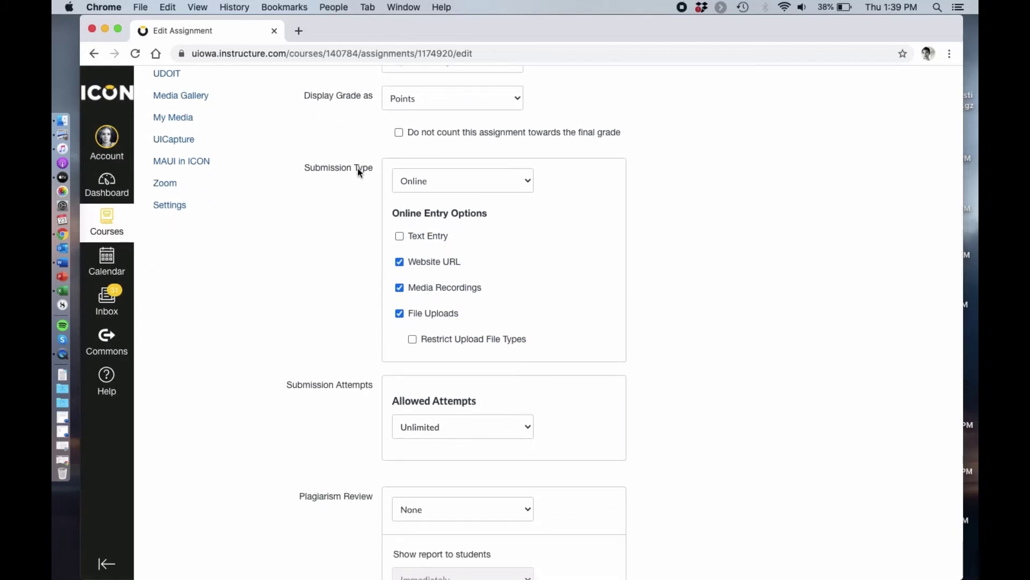
pyautogui.scroll(-8, 286, 336)
pyautogui.scroll(-12, 285, 324)
pyautogui.scroll(-5, 286, 328)
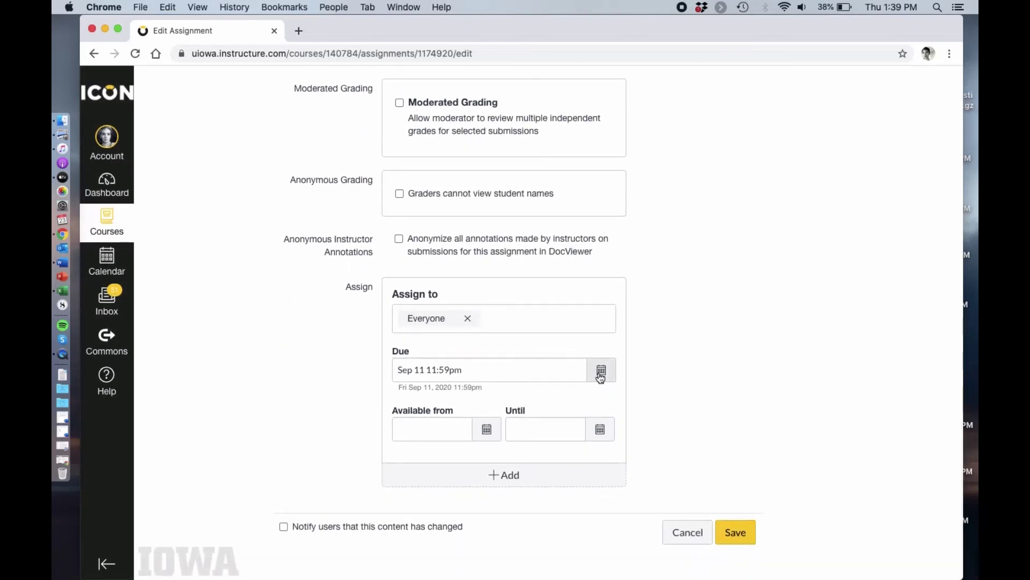
pyautogui.click(600, 375)
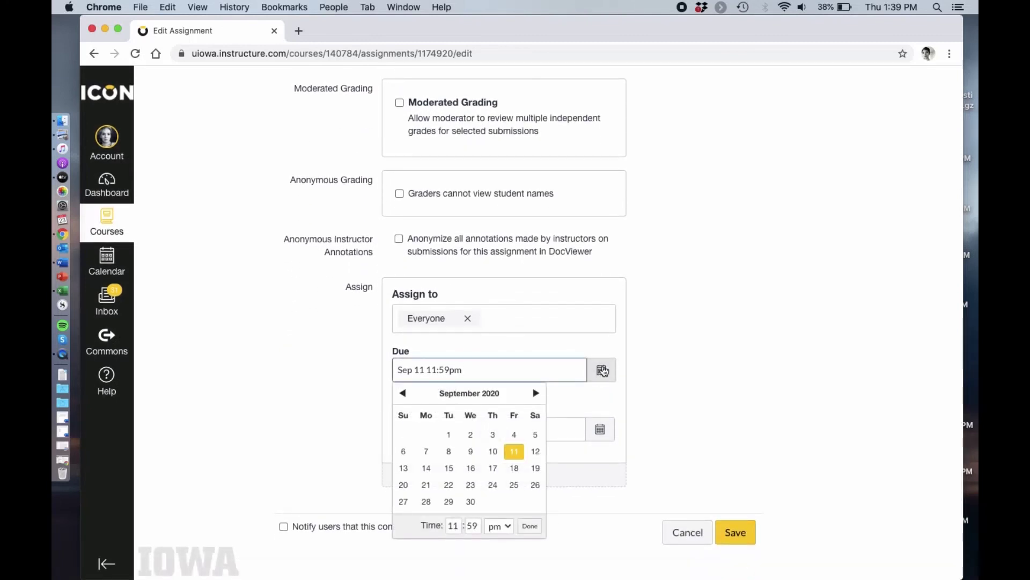
pyautogui.click(404, 393)
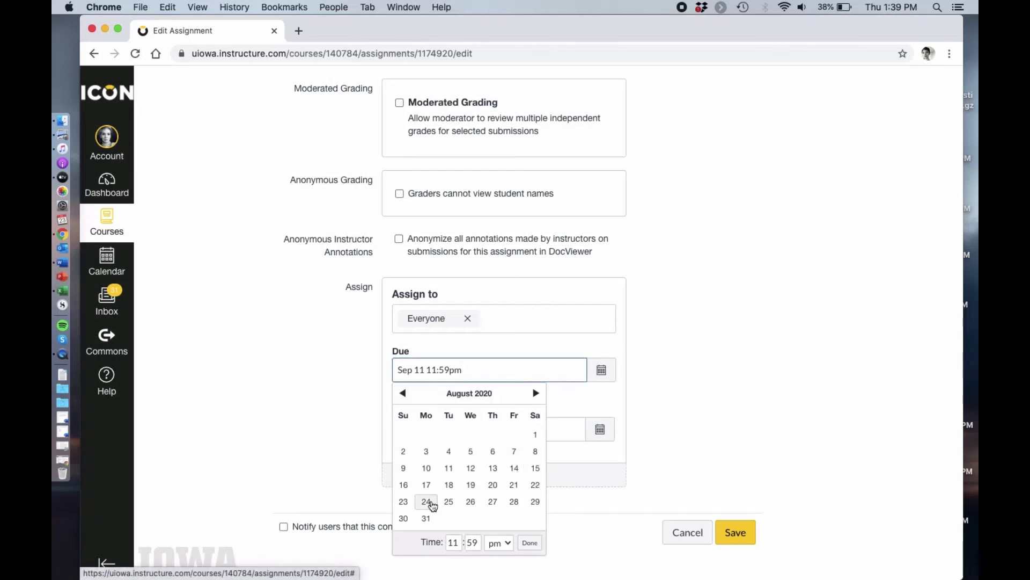
pyautogui.click(536, 394)
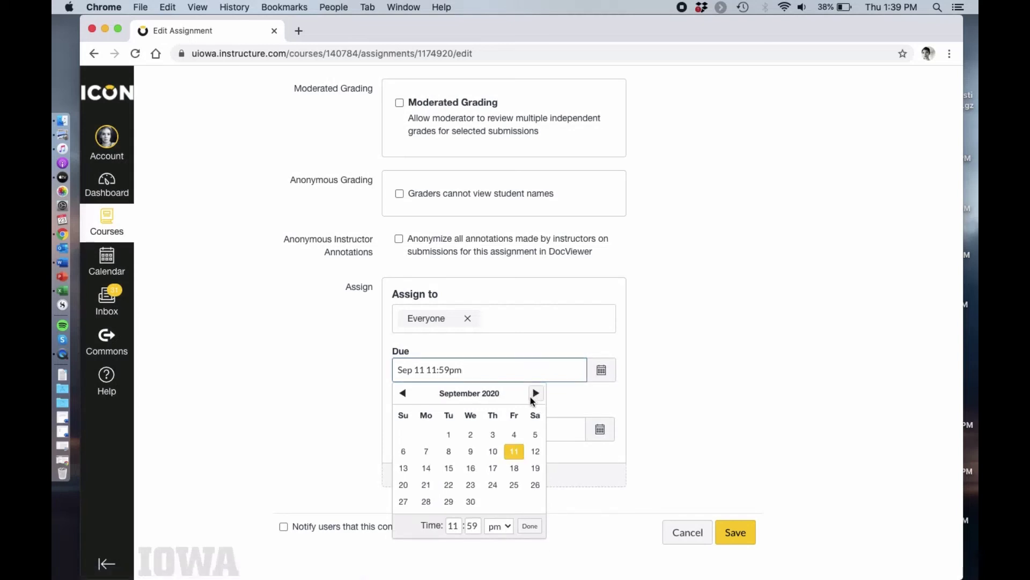
pyautogui.click(492, 435)
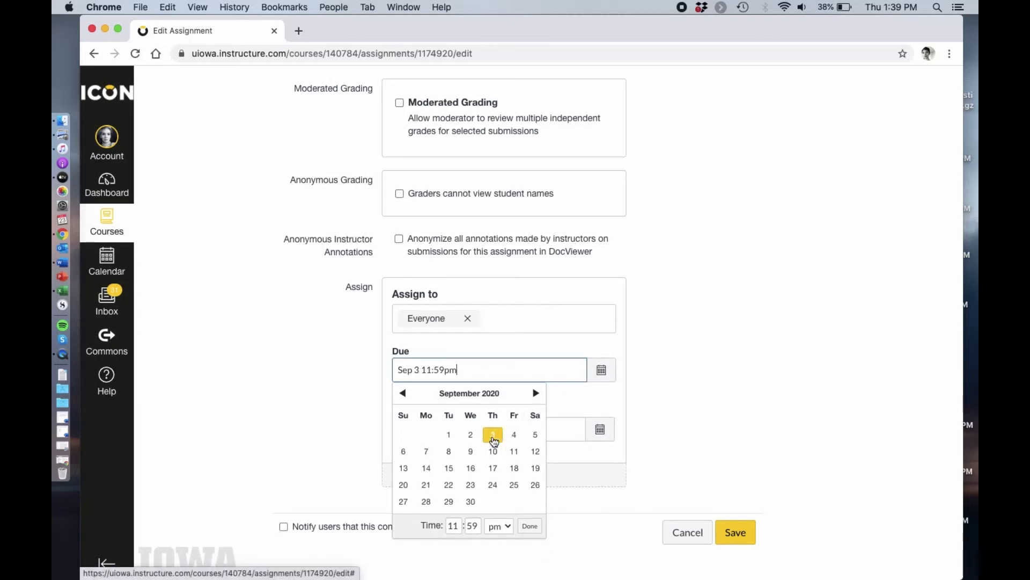
pyautogui.click(699, 452)
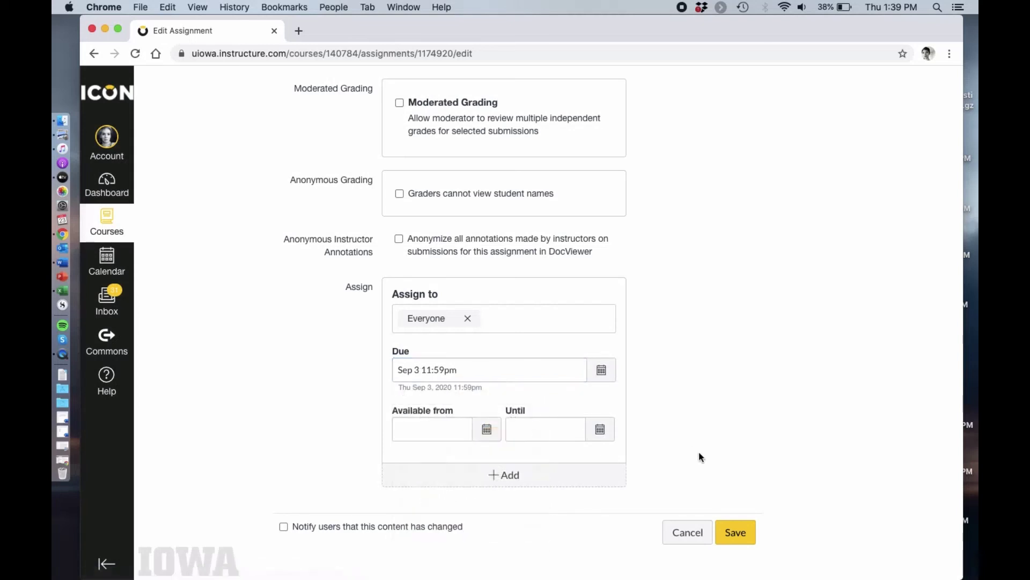
pyautogui.click(736, 532)
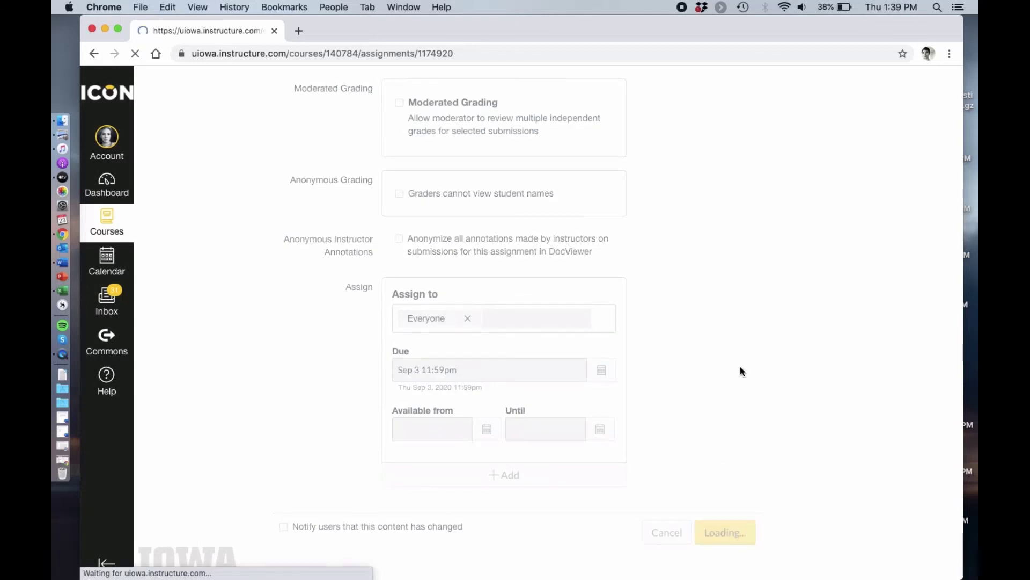